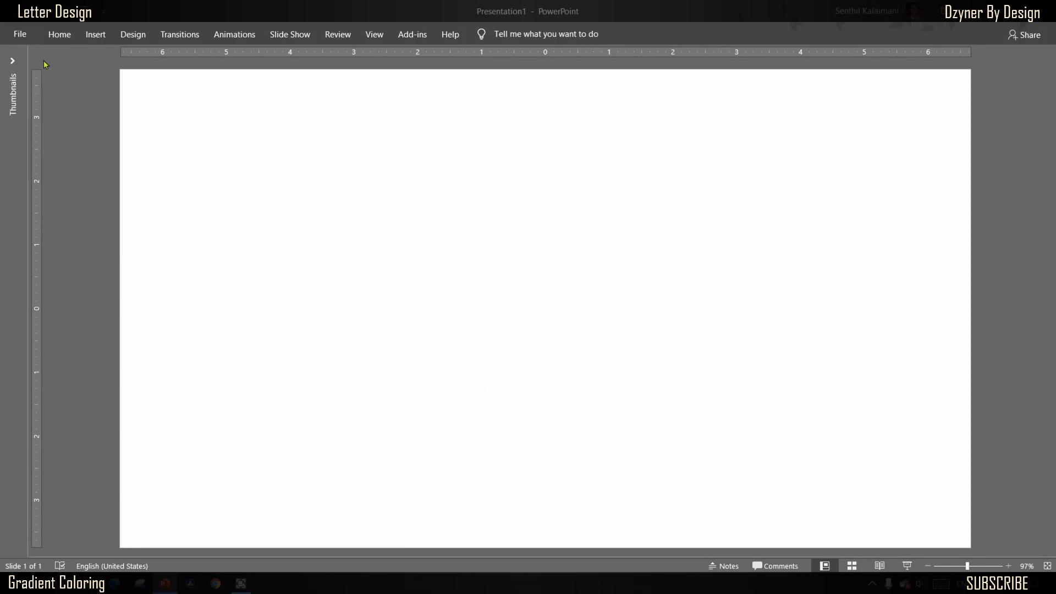
- Insert a text box at the slide centre containing the letter C
{"action": "left_click", "coordinate": [60, 39]}
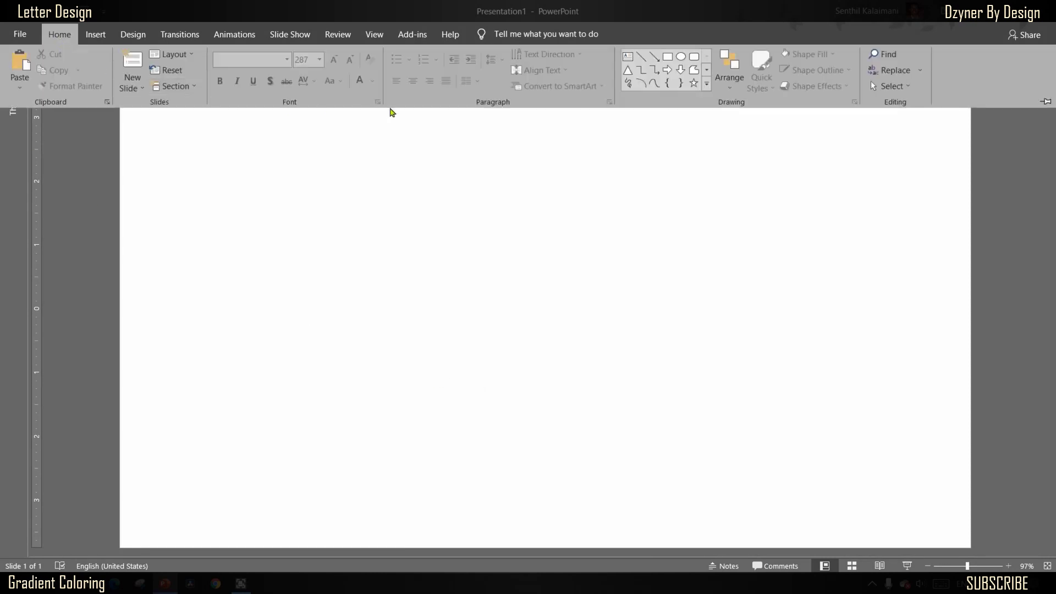
{"action": "left_click", "coordinate": [626, 57]}
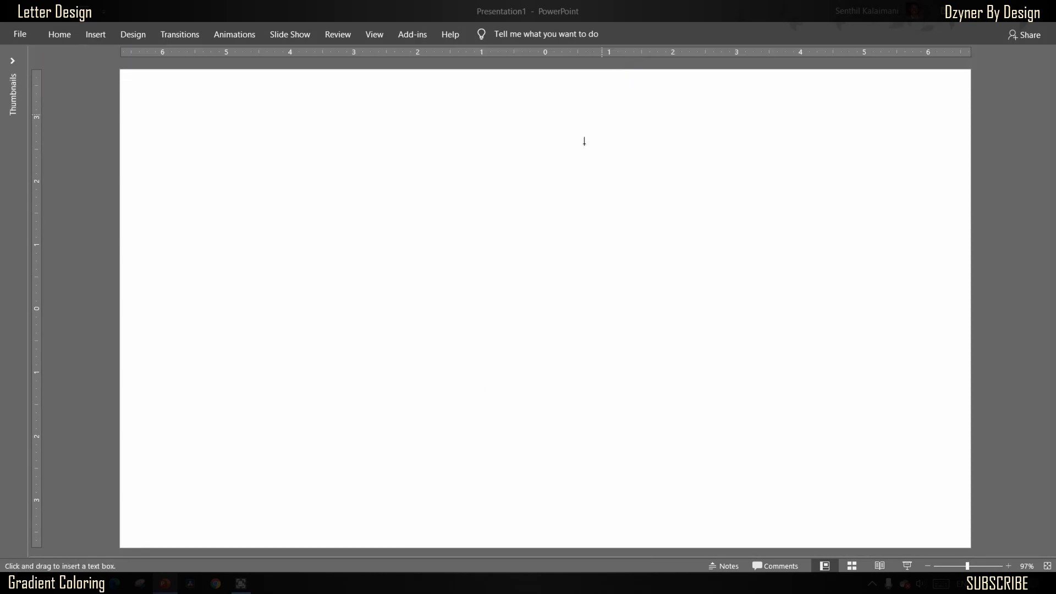
{"action": "left_click", "coordinate": [508, 278]}
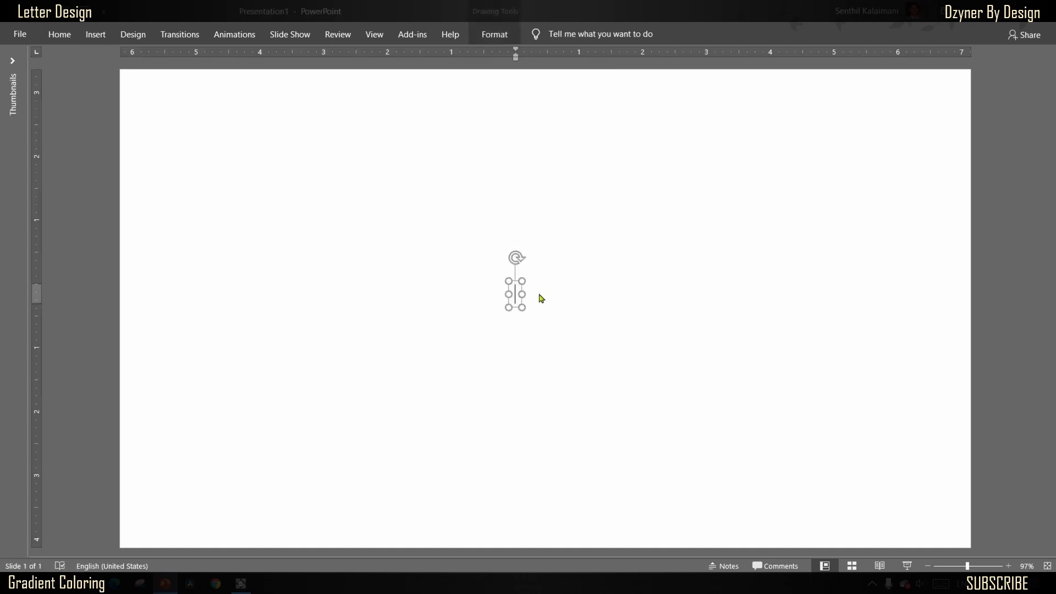
{"action": "type", "text": "C"}
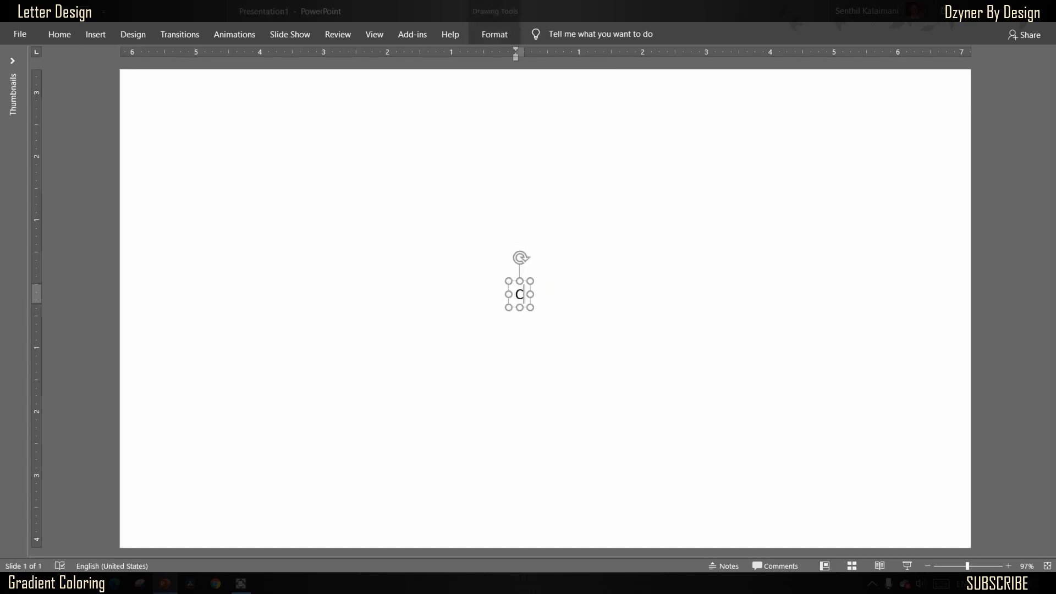
{"action": "key", "text": "Escape"}
- Change the letter C's font to Franklin Gothic Heavy
{"action": "left_click", "coordinate": [60, 35]}
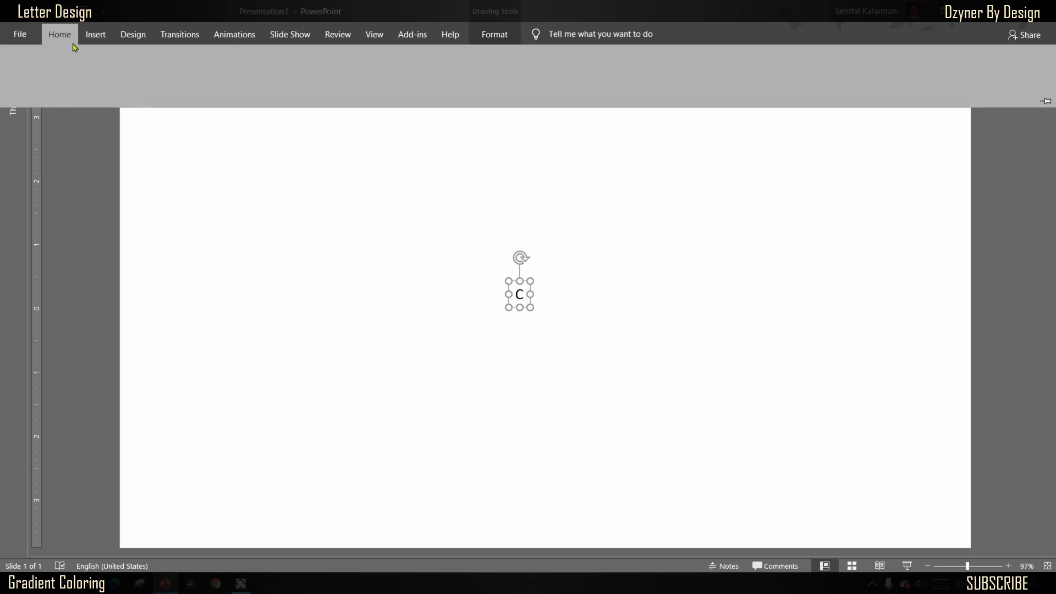
{"action": "left_click", "coordinate": [289, 61]}
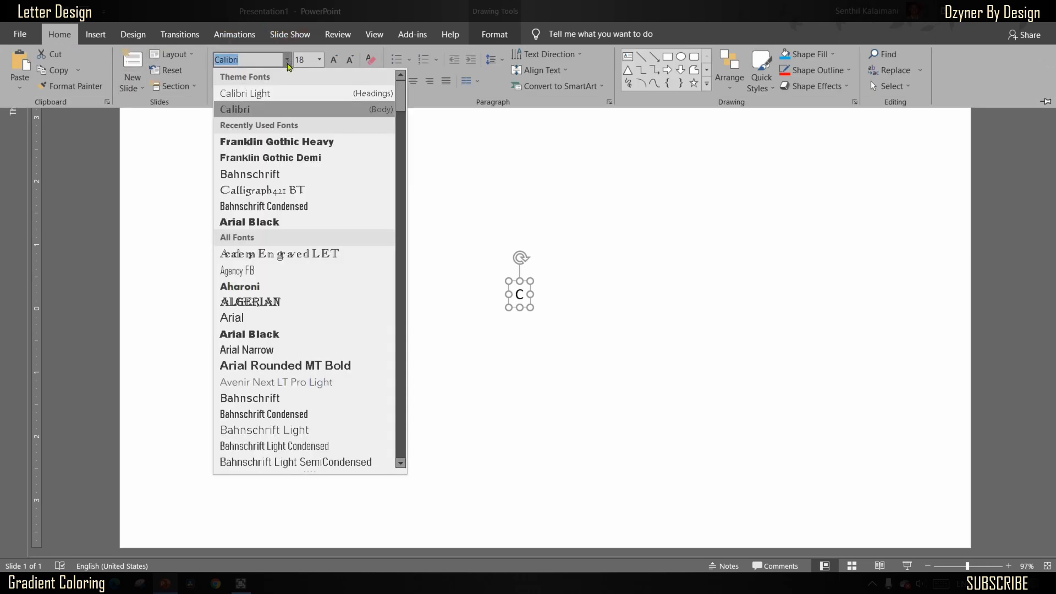
{"action": "left_click", "coordinate": [318, 142]}
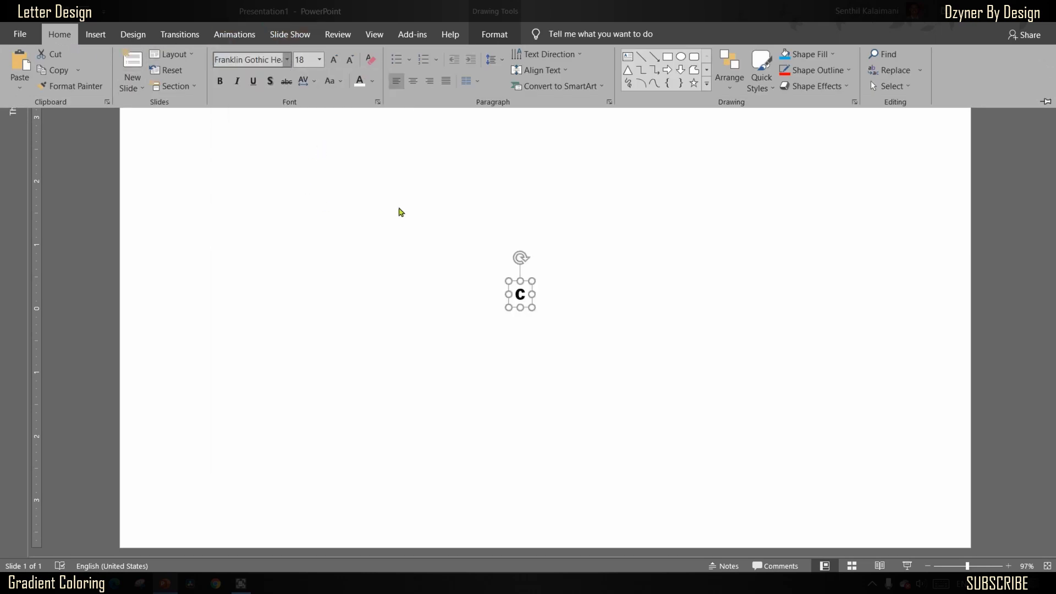
{"action": "left_click", "coordinate": [403, 213]}
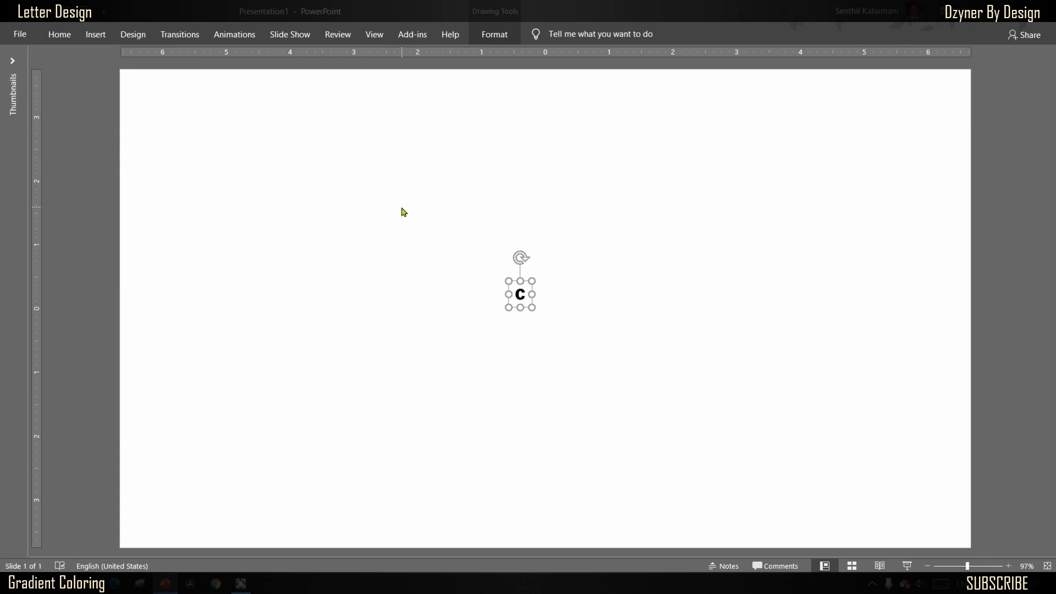
- Enlarge the C several sizes with Ctrl+] and move it up toward the slide centre
{"action": "key", "text": "ctrl+bracketright"}
{"action": "key", "text": "ctrl+bracketright"}
{"action": "key", "text": "ctrl+bracketright"}
{"action": "key", "text": "ctrl+bracketright"}
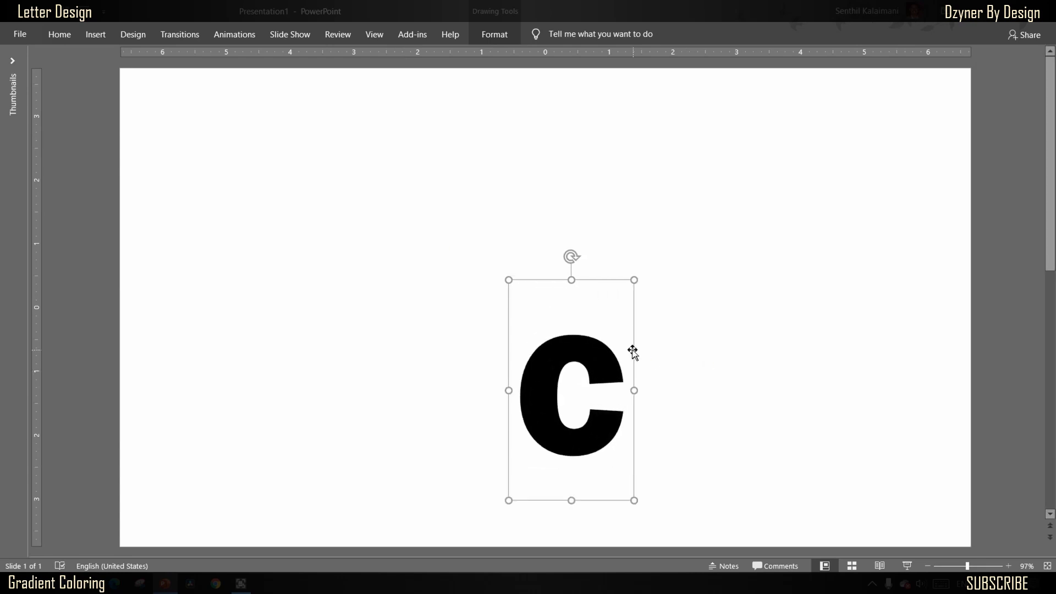
{"action": "left_click_drag", "start_coordinate": [633, 352], "coordinate": [622, 235]}
{"action": "key", "text": "ctrl+bracketright"}
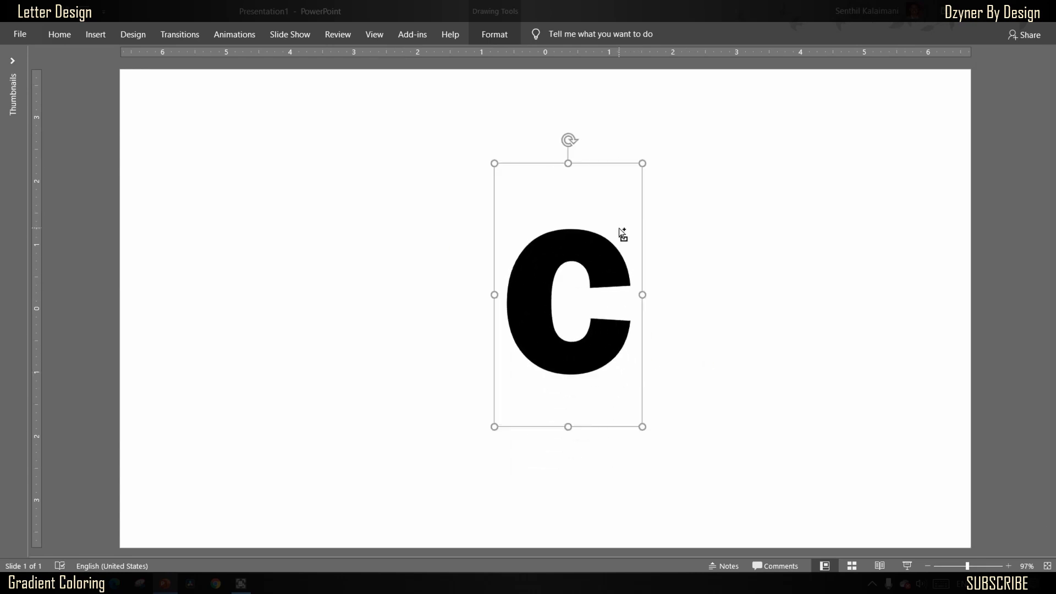
{"action": "key", "text": "ctrl+bracketright"}
{"action": "key", "text": "ctrl+bracketright"}
{"action": "left_click_drag", "start_coordinate": [703, 282], "coordinate": [657, 206]}
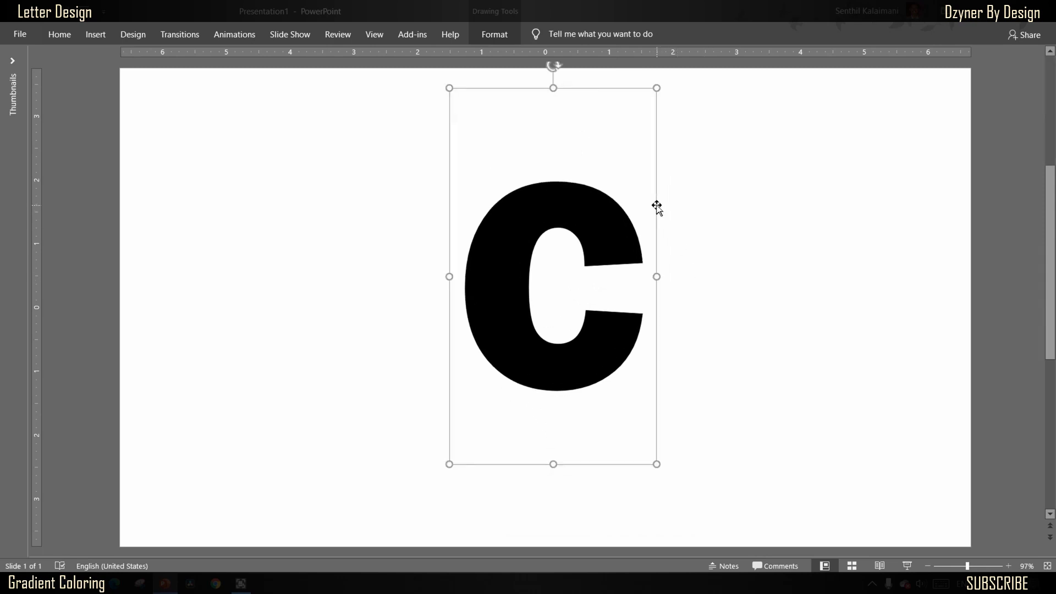
{"action": "key", "text": "ctrl+bracketright"}
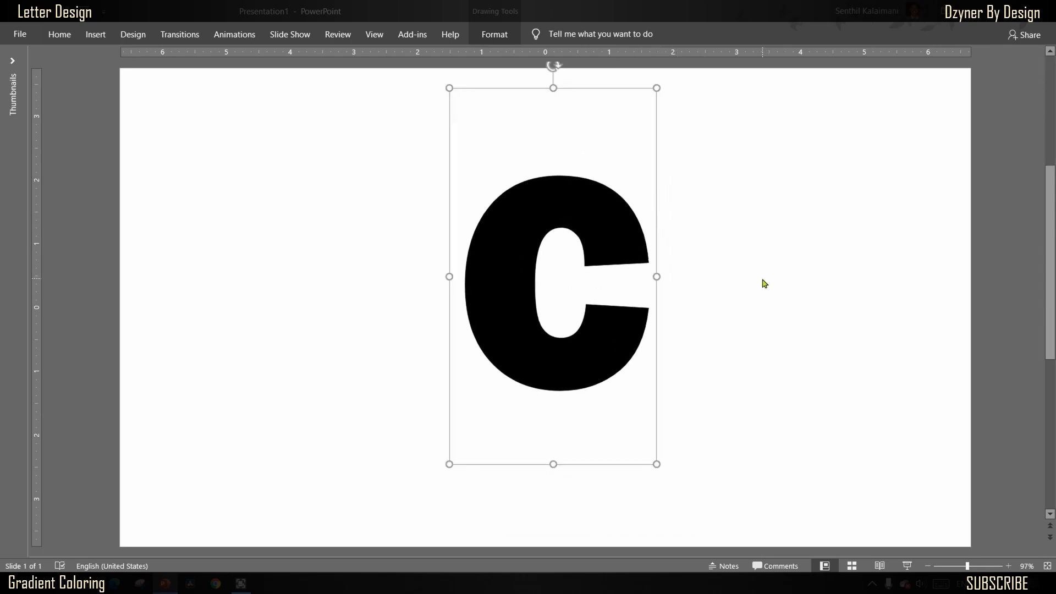
- Draw a blue oval to the right of the letter C
{"action": "left_click", "coordinate": [764, 283]}
{"action": "double_click", "coordinate": [59, 35]}
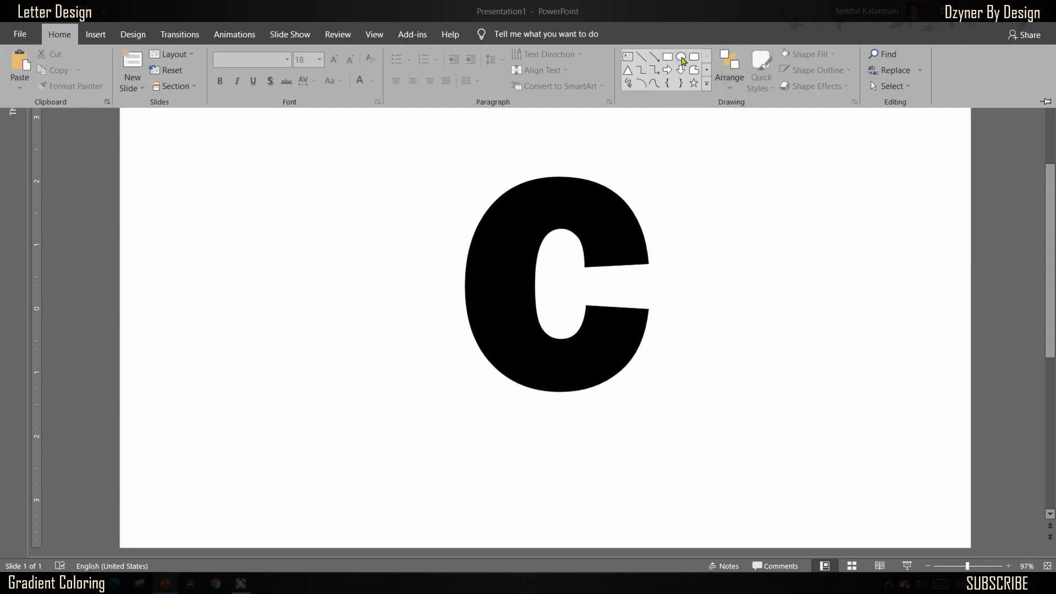
{"action": "left_click", "coordinate": [681, 57]}
{"action": "left_click_drag", "start_coordinate": [736, 209], "coordinate": [899, 369]}
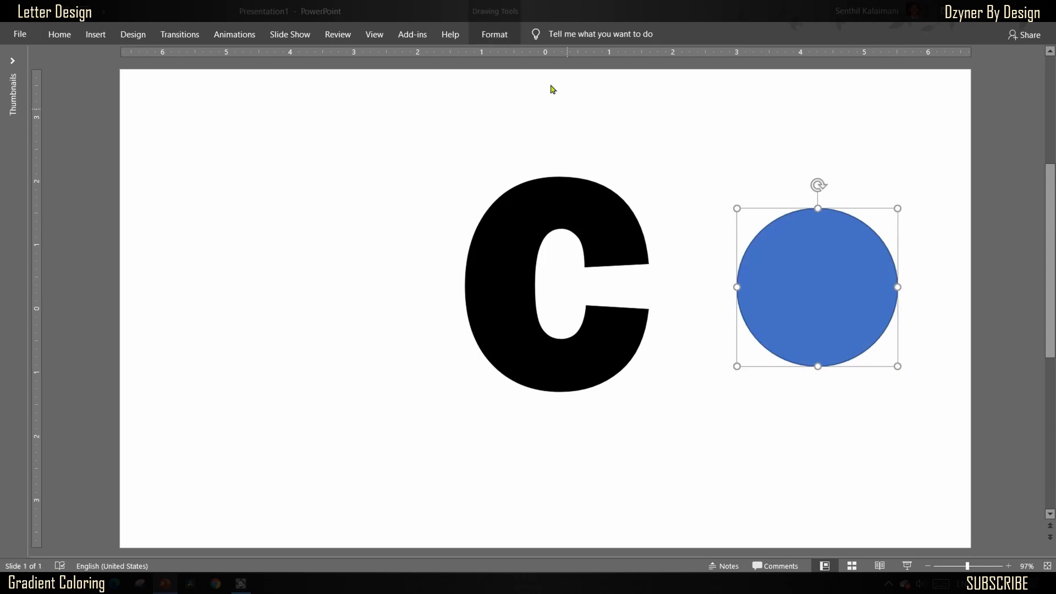
- Set the oval's height and width to 2.5 inches, making it an exact circle
{"action": "left_click", "coordinate": [495, 34]}
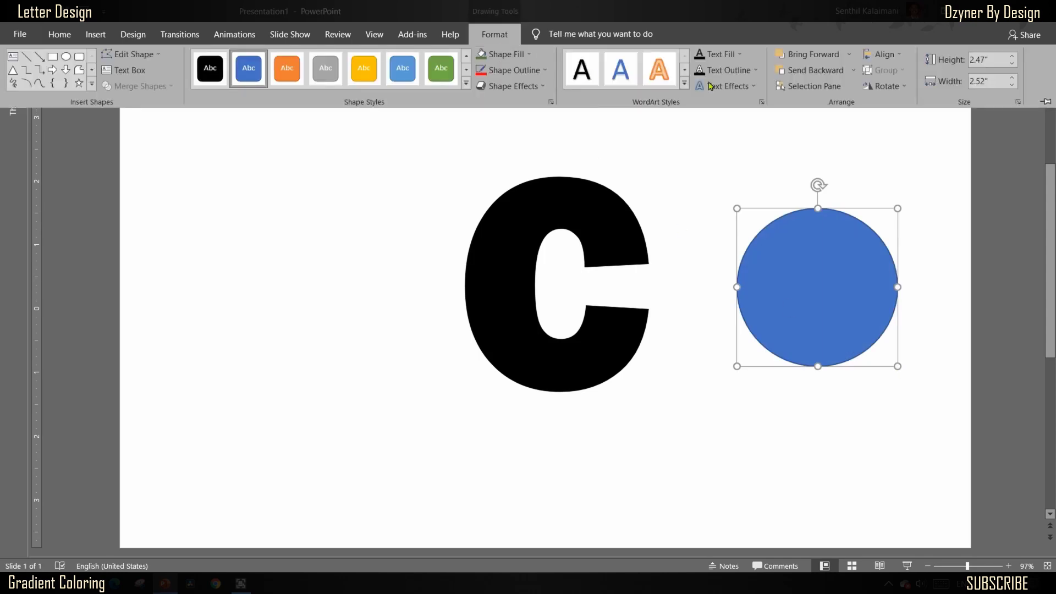
{"action": "left_click", "coordinate": [995, 60]}
{"action": "type", "text": "2.5"}
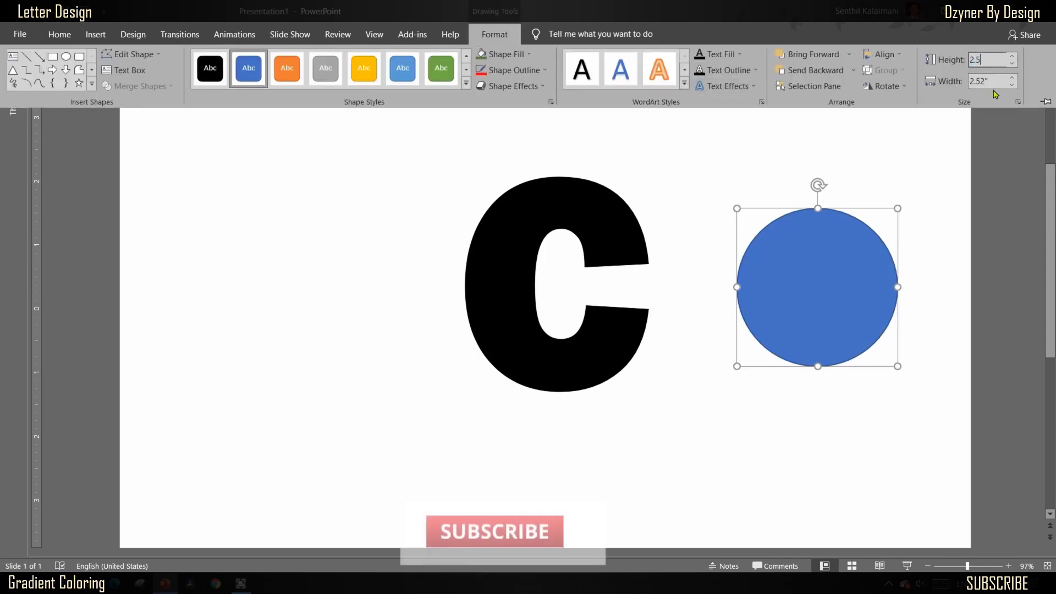
{"action": "left_click", "coordinate": [996, 80]}
{"action": "type", "text": "2.5"}
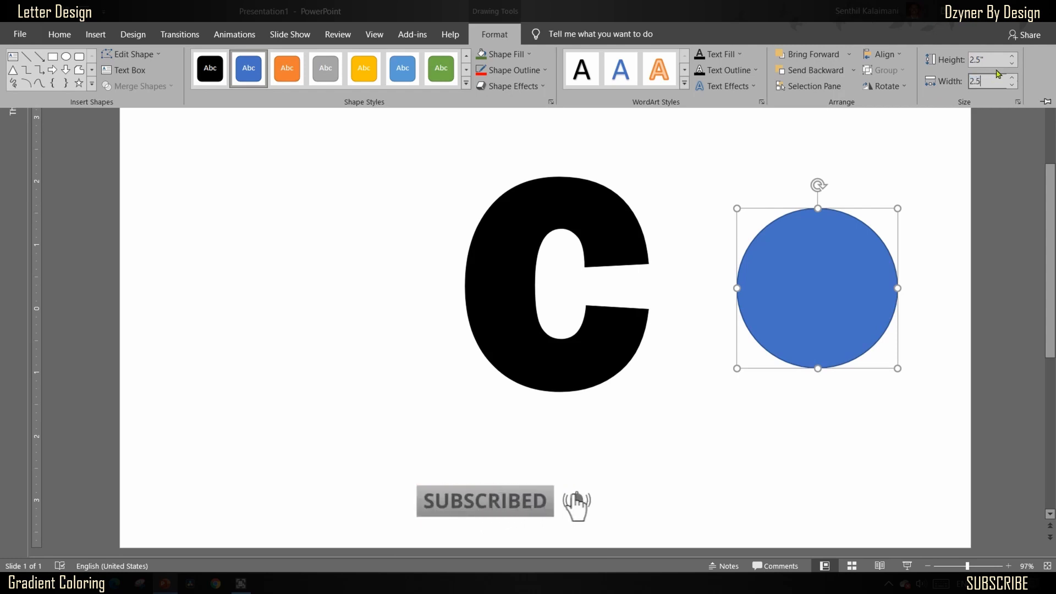
{"action": "left_click", "coordinate": [994, 60]}
{"action": "key", "text": "Return"}
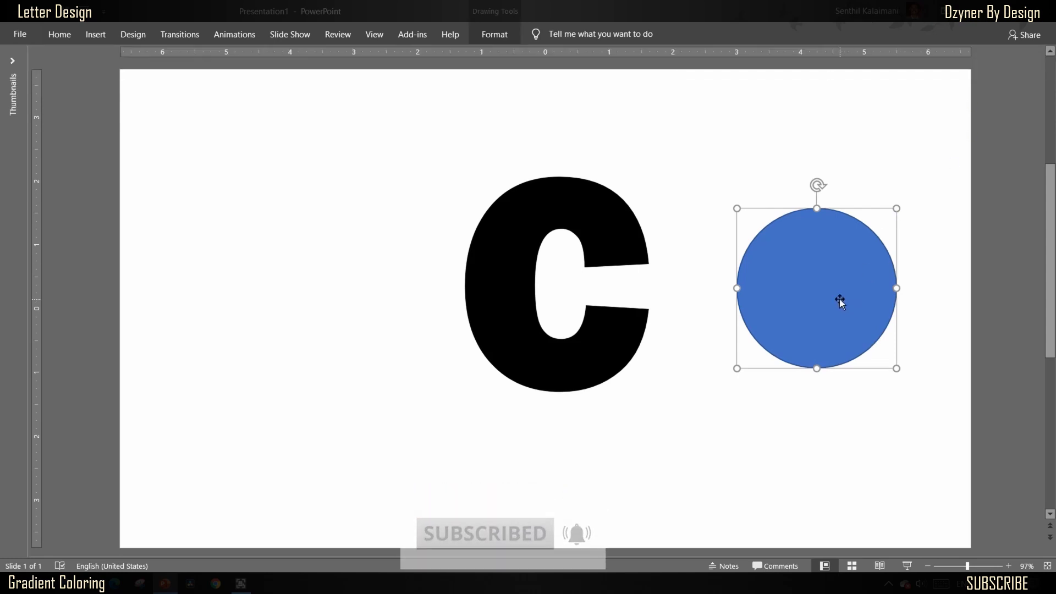
{"action": "left_click", "coordinate": [780, 212]}
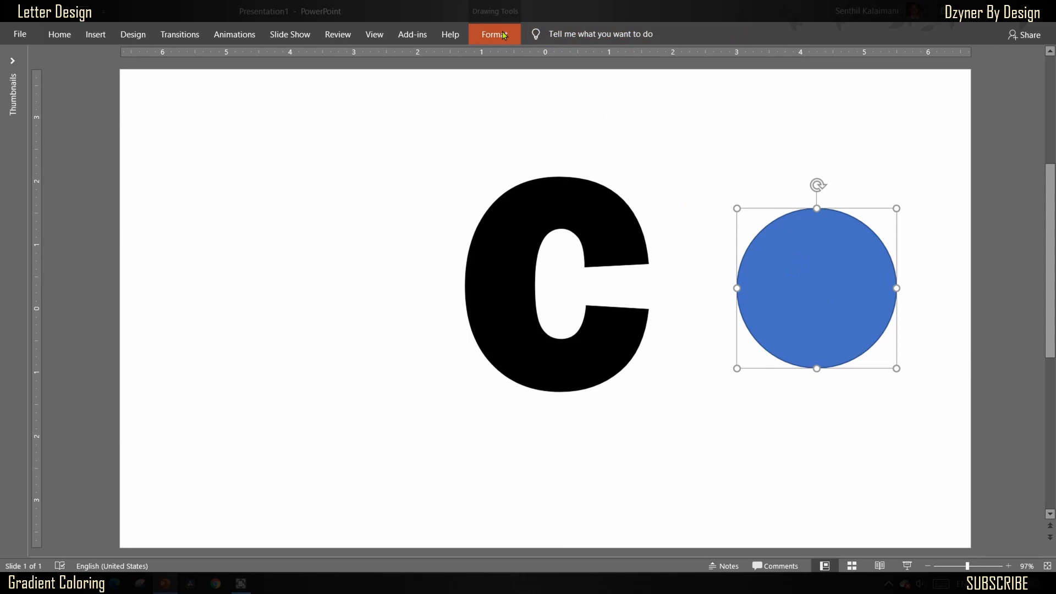
- Use Edit Points to pull the circle's right point inward, forming a thin crescent
{"action": "left_click", "coordinate": [494, 34]}
{"action": "left_click", "coordinate": [210, 68]}
{"action": "left_click", "coordinate": [133, 54]}
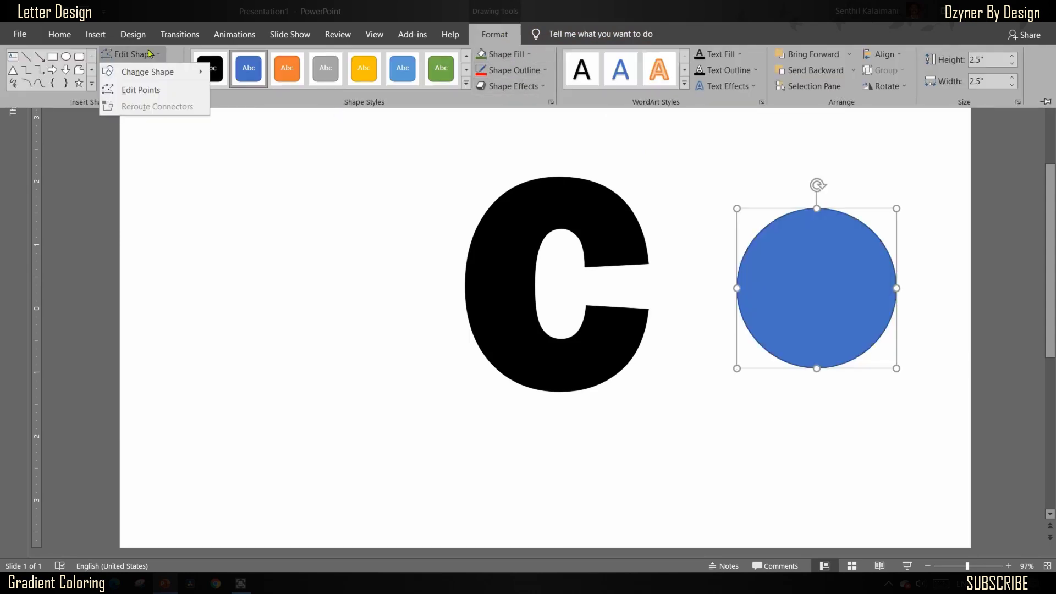
{"action": "left_click", "coordinate": [140, 90]}
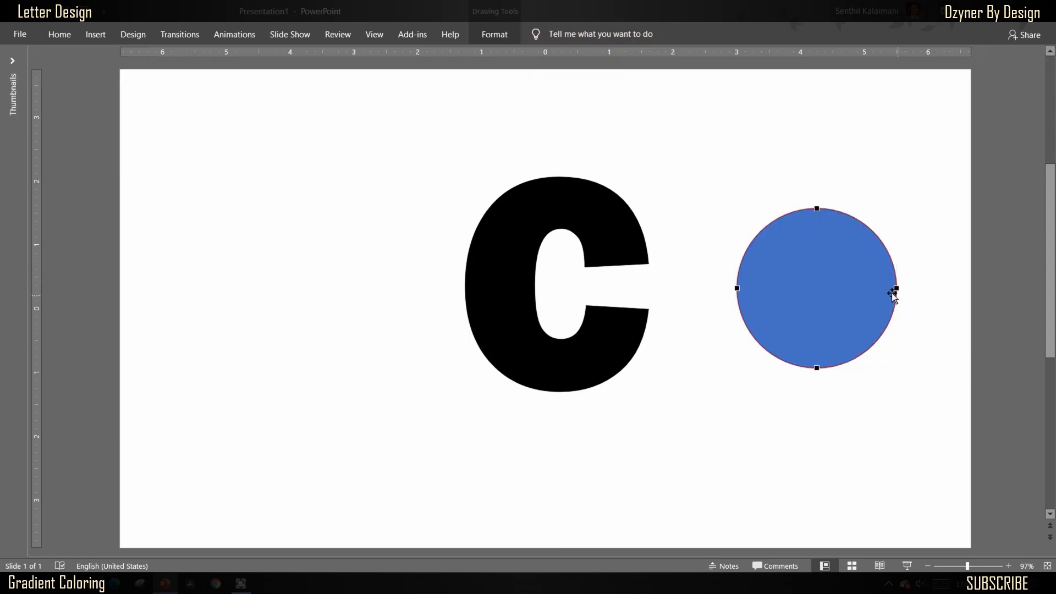
{"action": "mouse_move", "coordinate": [895, 287]}
{"action": "left_mouse_down"}
{"action": "mouse_move", "coordinate": [785, 294]}
{"action": "mouse_move", "coordinate": [801, 289]}
{"action": "left_mouse_up"}
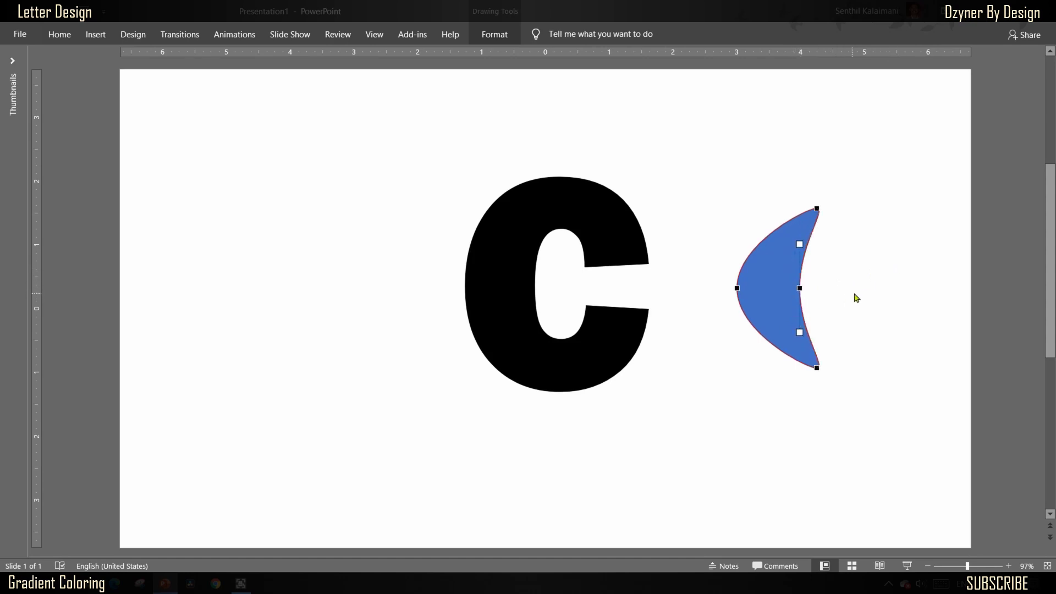
{"action": "left_click", "coordinate": [874, 297]}
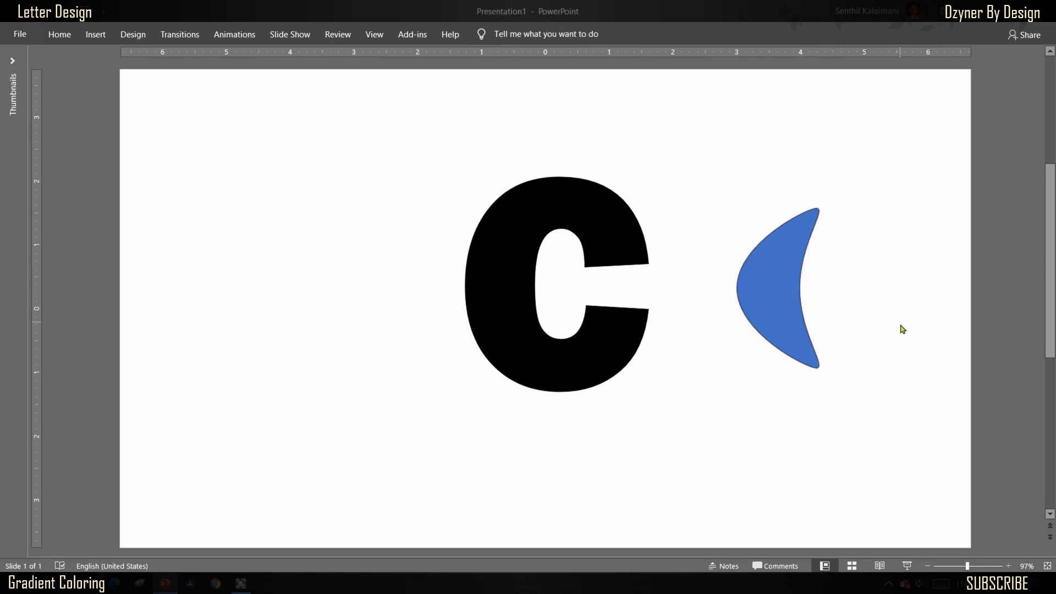
- Ctrl-drag a copy of the crescent onto the C and rotate it across the C's top
{"action": "left_click", "coordinate": [750, 287]}
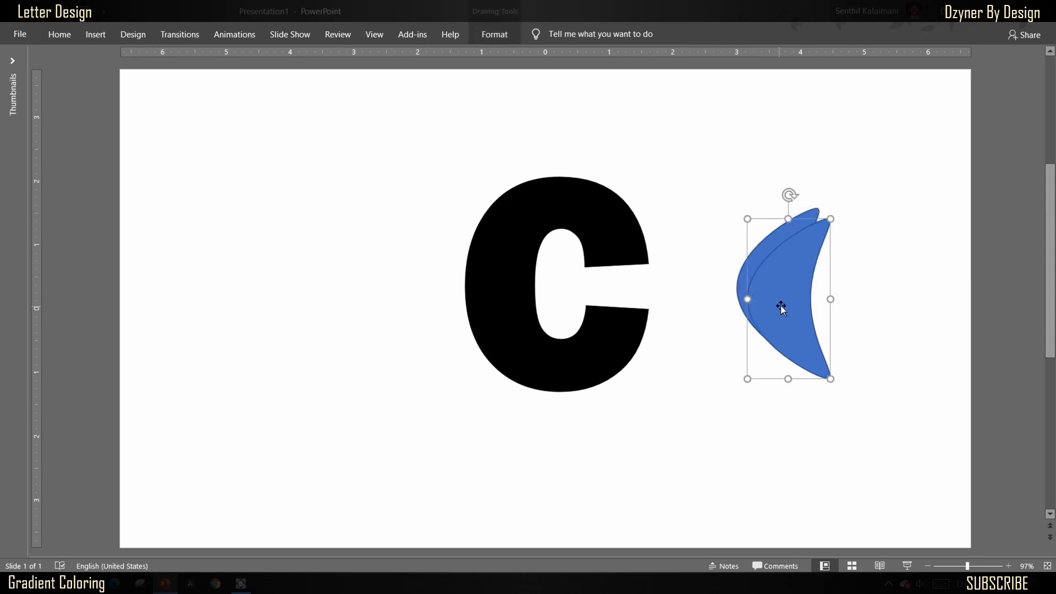
{"action": "left_click_drag", "start_coordinate": [781, 306], "coordinate": [525, 212], "text": "ctrl"}
{"action": "left_click_drag", "start_coordinate": [530, 115], "coordinate": [605, 134]}
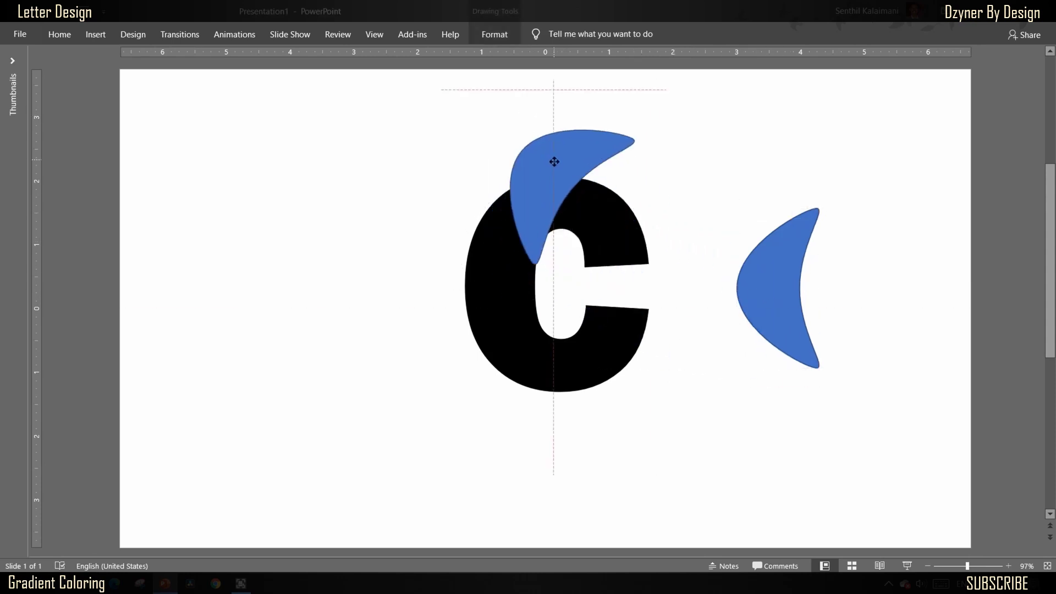
{"action": "left_click_drag", "start_coordinate": [555, 104], "coordinate": [642, 114]}
- Nudge the copied crescent into place over the C and select the C text box
{"action": "left_click_drag", "start_coordinate": [586, 162], "coordinate": [594, 161]}
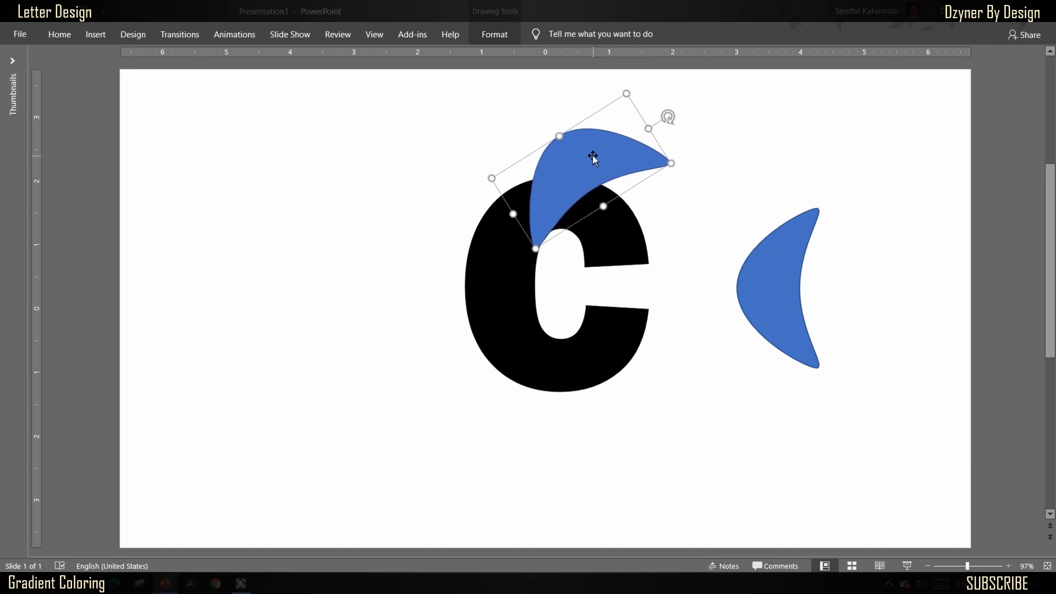
{"action": "left_click", "coordinate": [703, 200]}
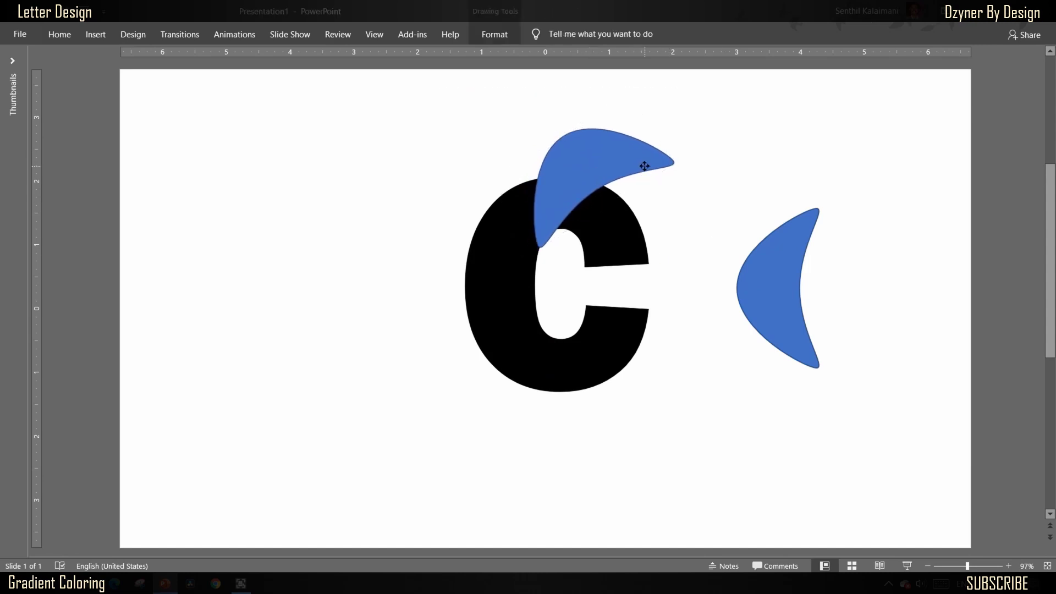
{"action": "left_click_drag", "start_coordinate": [643, 169], "coordinate": [645, 175]}
{"action": "left_click", "coordinate": [703, 200]}
{"action": "left_click", "coordinate": [633, 253]}
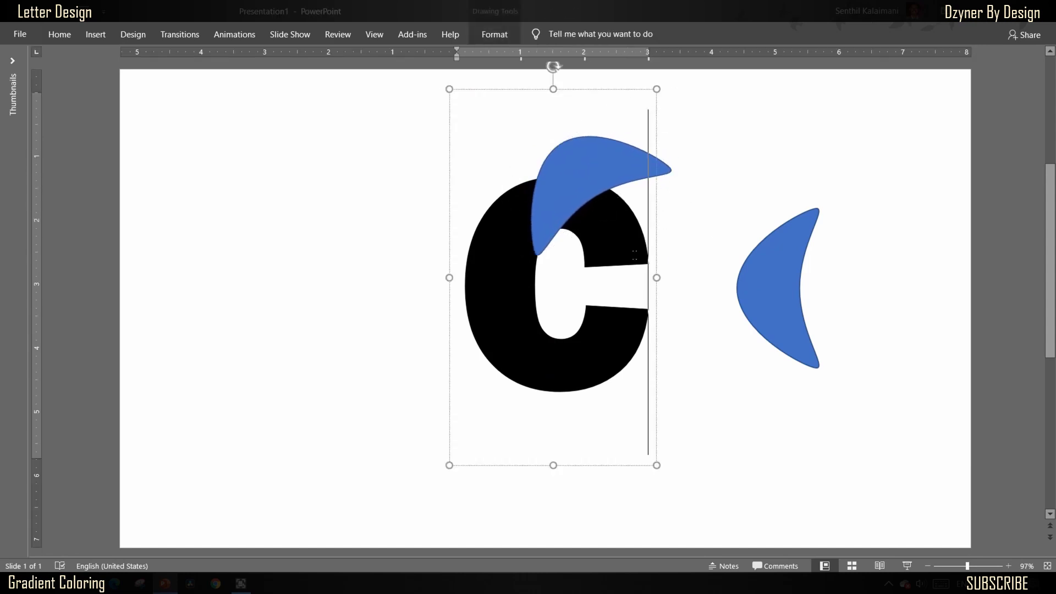
{"action": "key", "text": "Escape"}
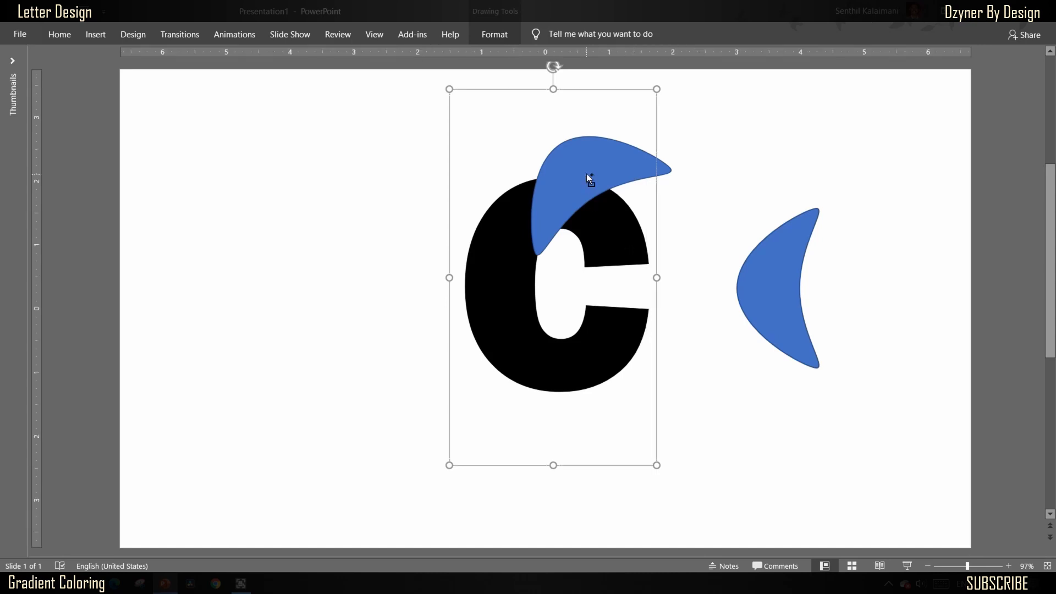
- Fragment the C and the overlapping crescent with Merge Shapes > Fragment
{"action": "left_click", "coordinate": [587, 173], "text": "shift"}
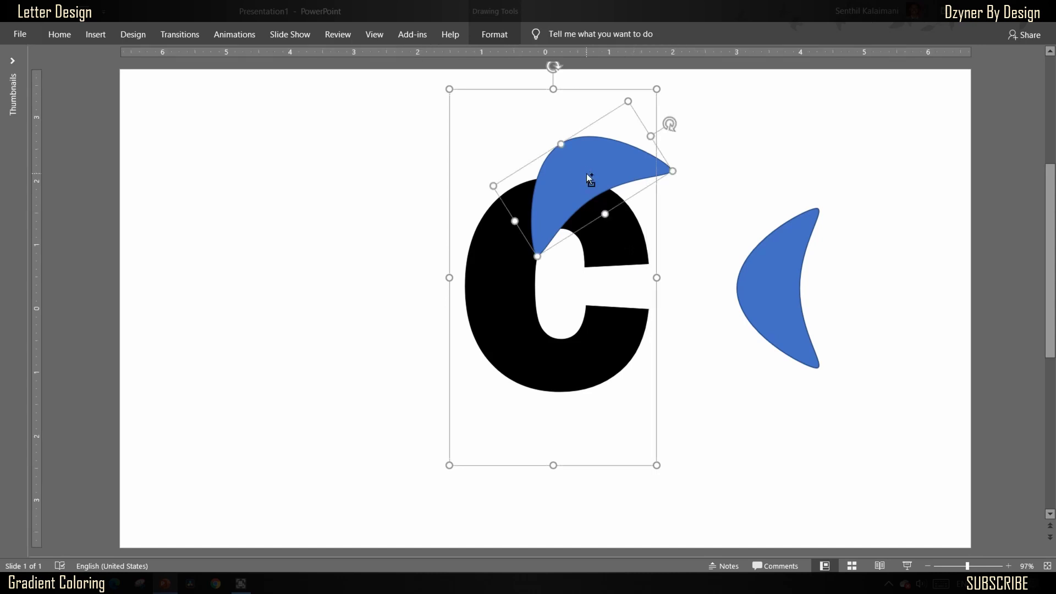
{"action": "left_click", "coordinate": [495, 34]}
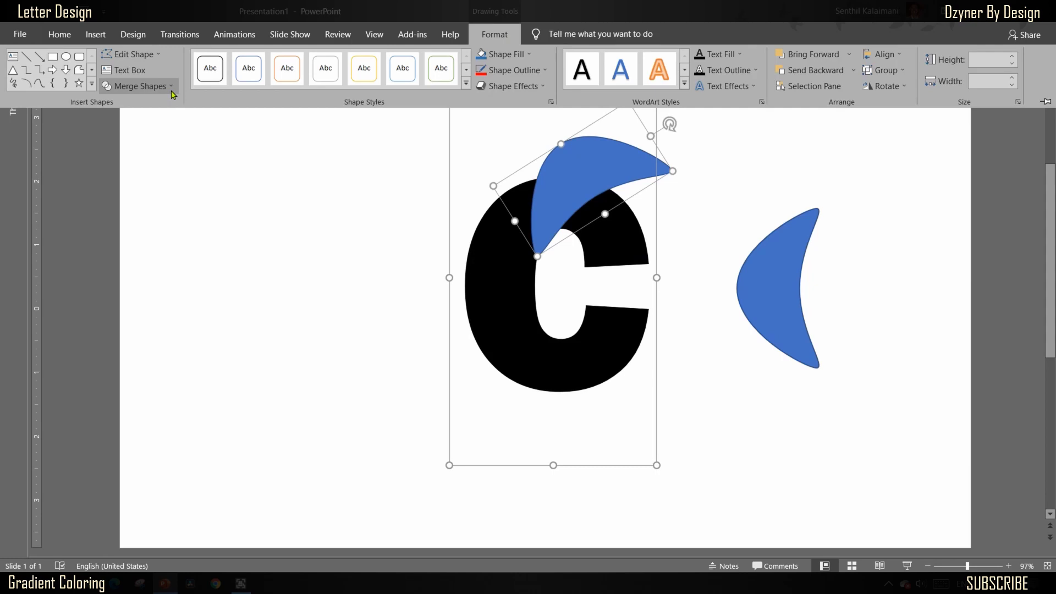
{"action": "left_click", "coordinate": [172, 87]}
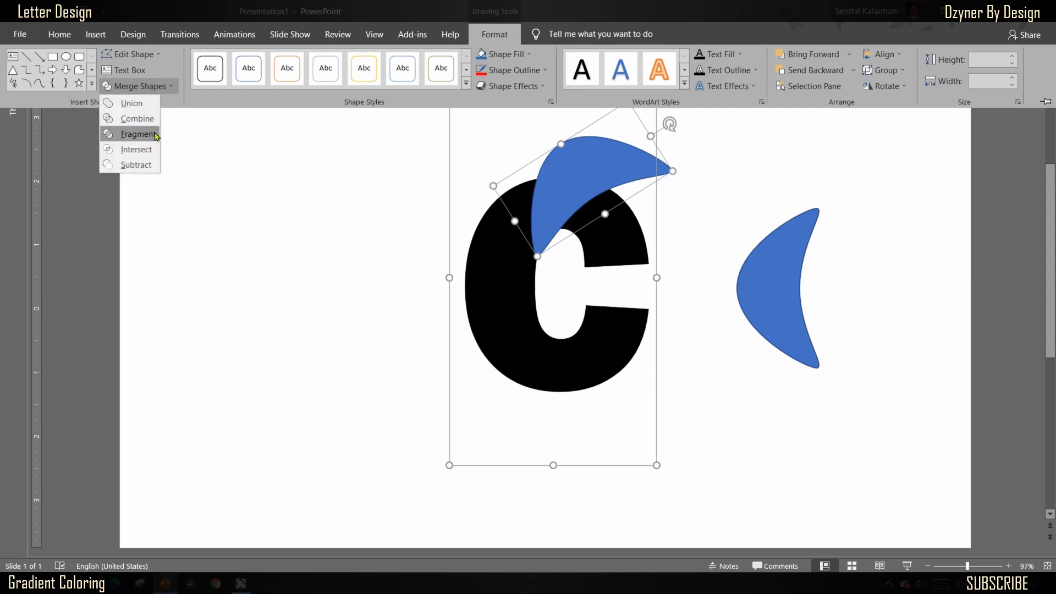
{"action": "left_click", "coordinate": [139, 134]}
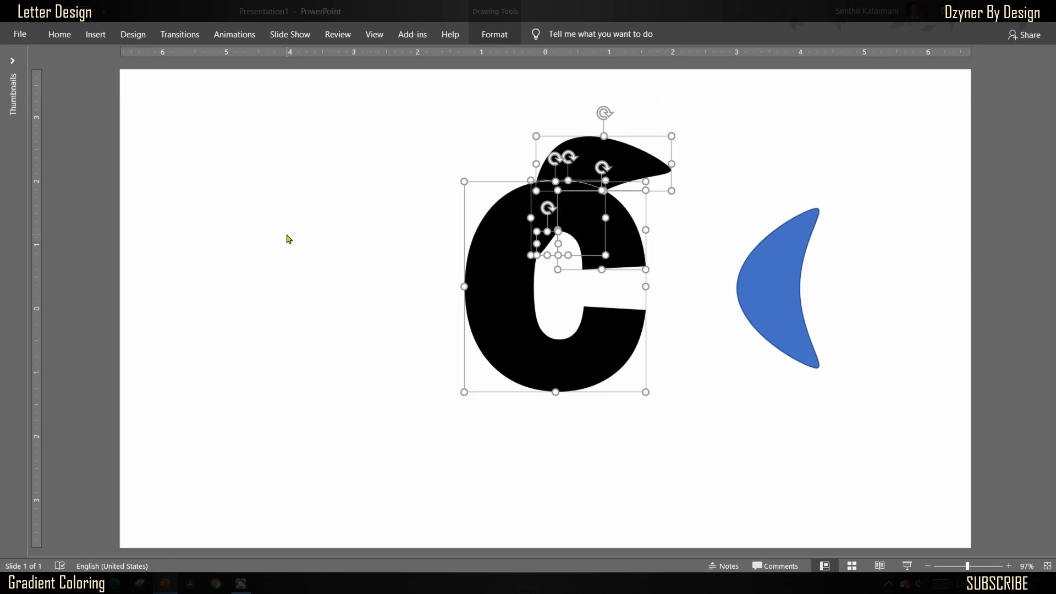
{"action": "left_click", "coordinate": [288, 238]}
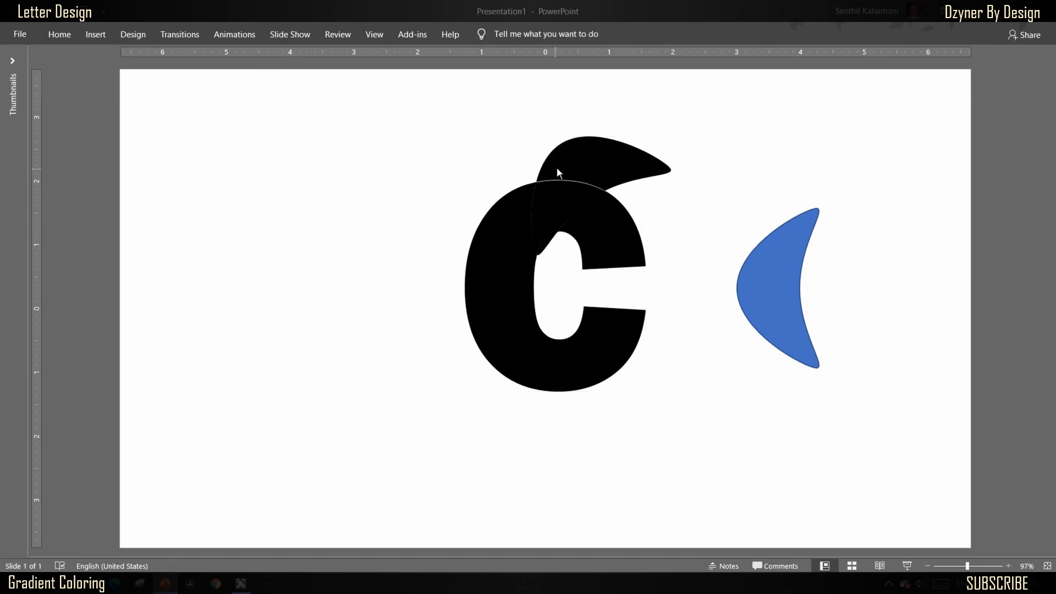
- Delete the leftover piece above the C and the tiny scrap inside its top
{"action": "left_click", "coordinate": [591, 161]}
{"action": "key", "text": "Delete"}
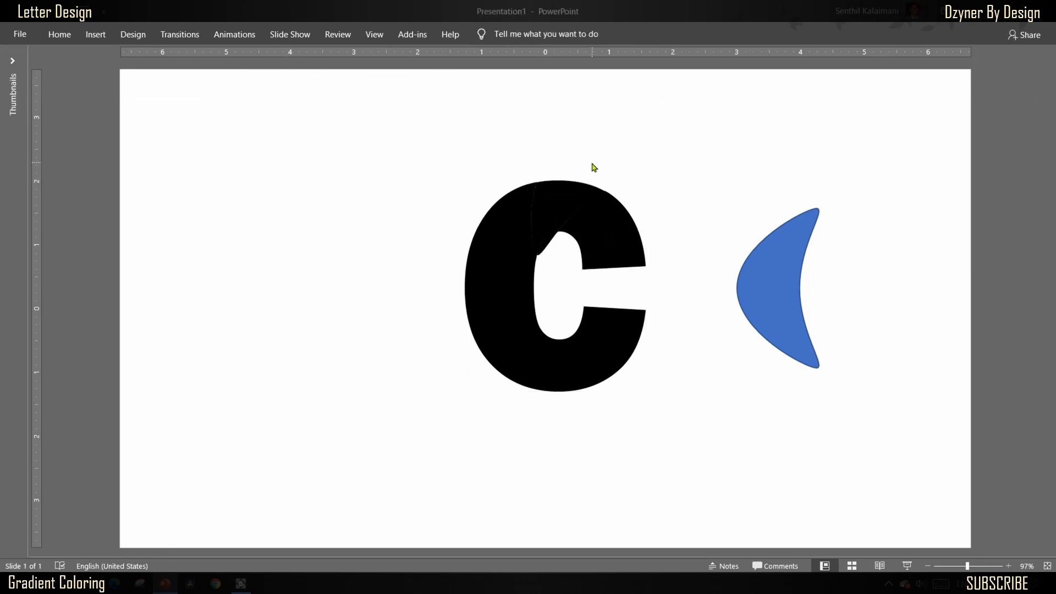
{"action": "left_click", "coordinate": [547, 248]}
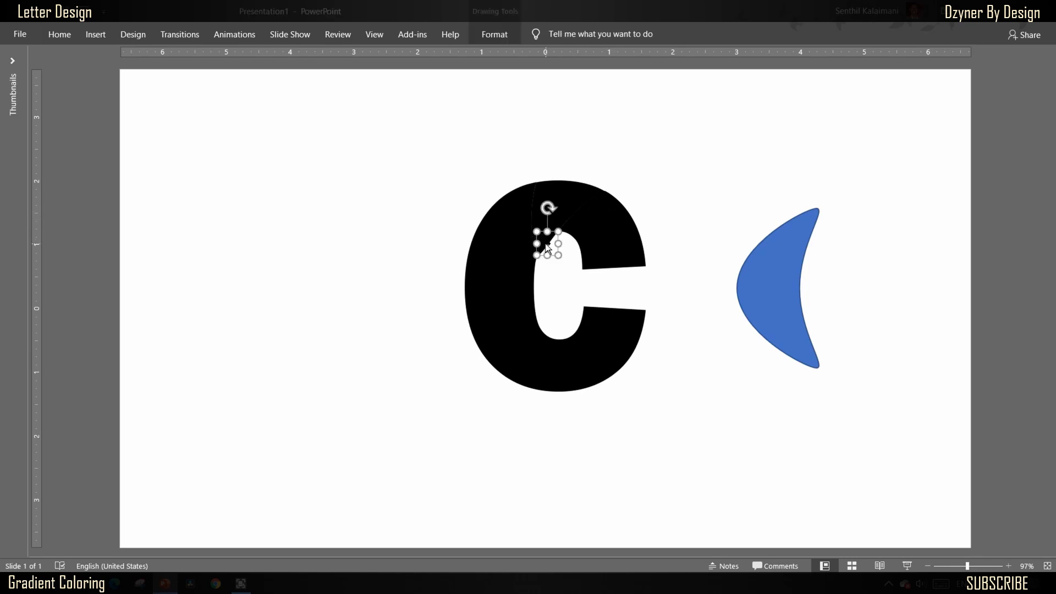
{"action": "key", "text": "Delete"}
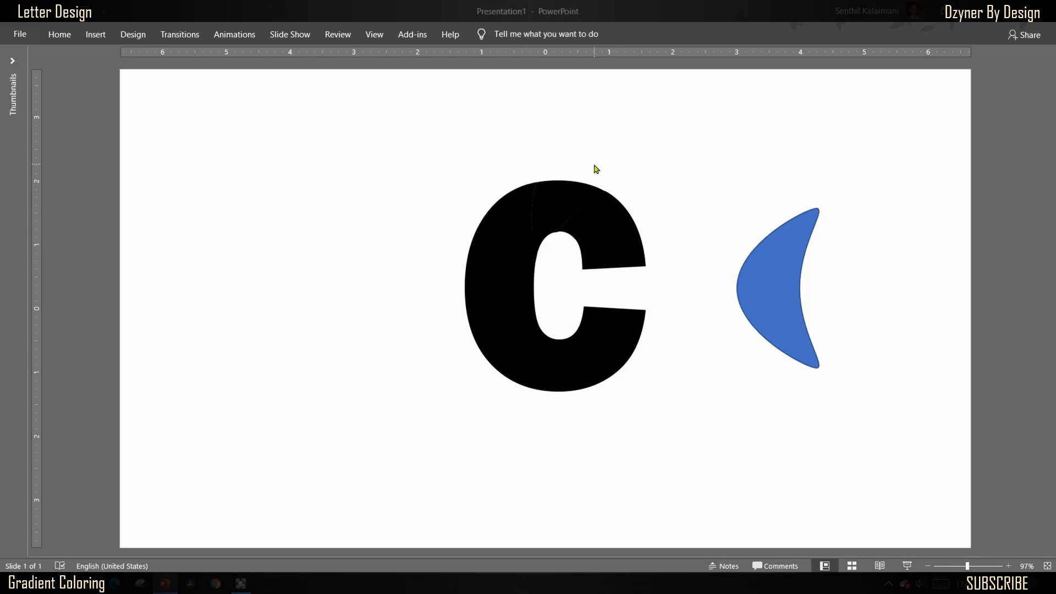
{"action": "left_click", "coordinate": [552, 202]}
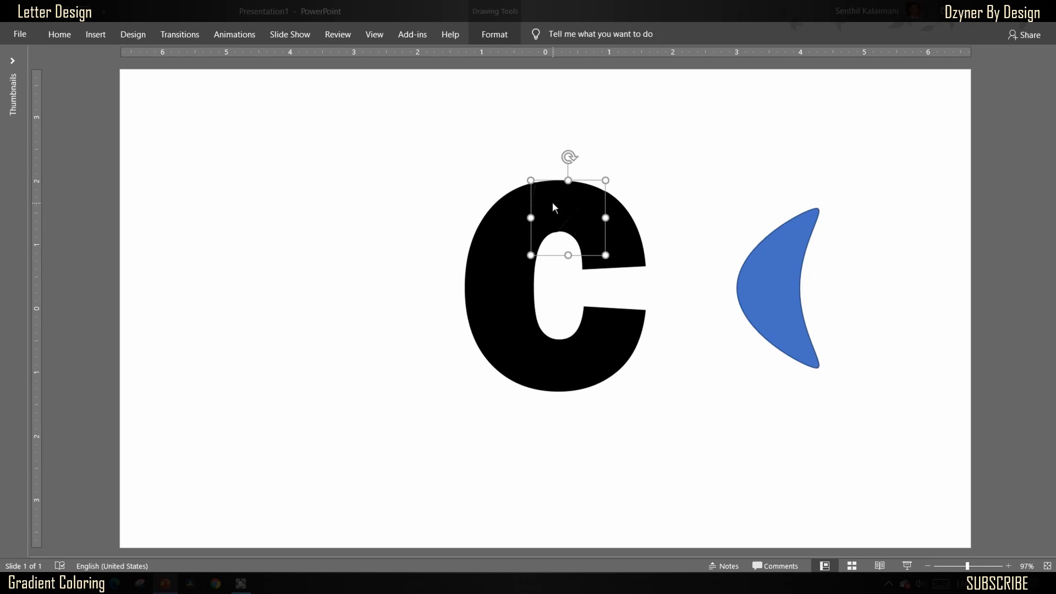
- Fill the crescent-shaped top fragment of the C with dark green
{"action": "left_click", "coordinate": [494, 34]}
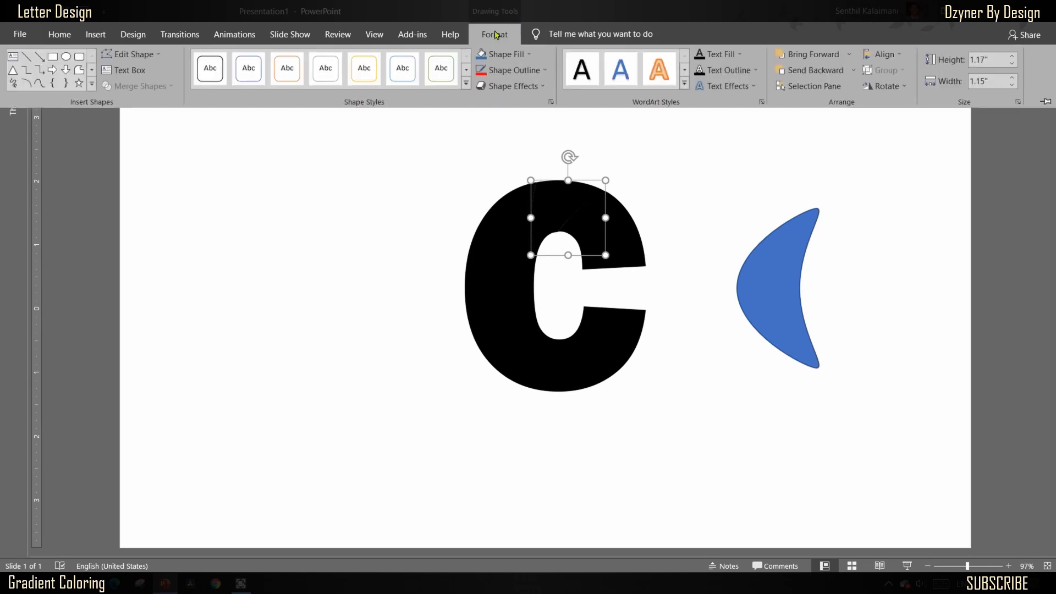
{"action": "left_click", "coordinate": [529, 55]}
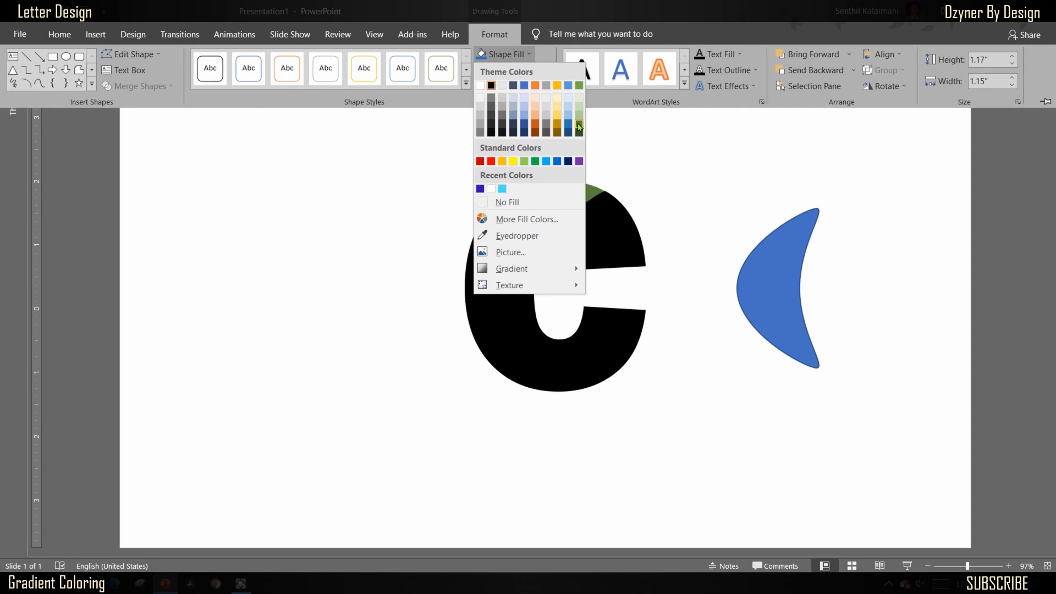
{"action": "left_click", "coordinate": [579, 128]}
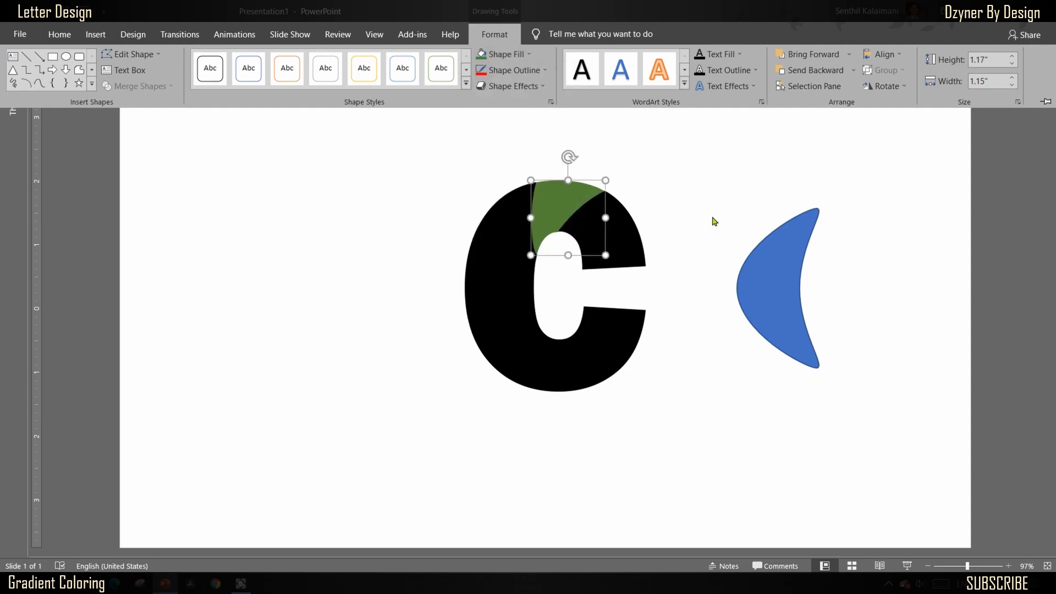
{"action": "key", "text": "ctrl+F1"}
{"action": "left_click", "coordinate": [669, 233]}
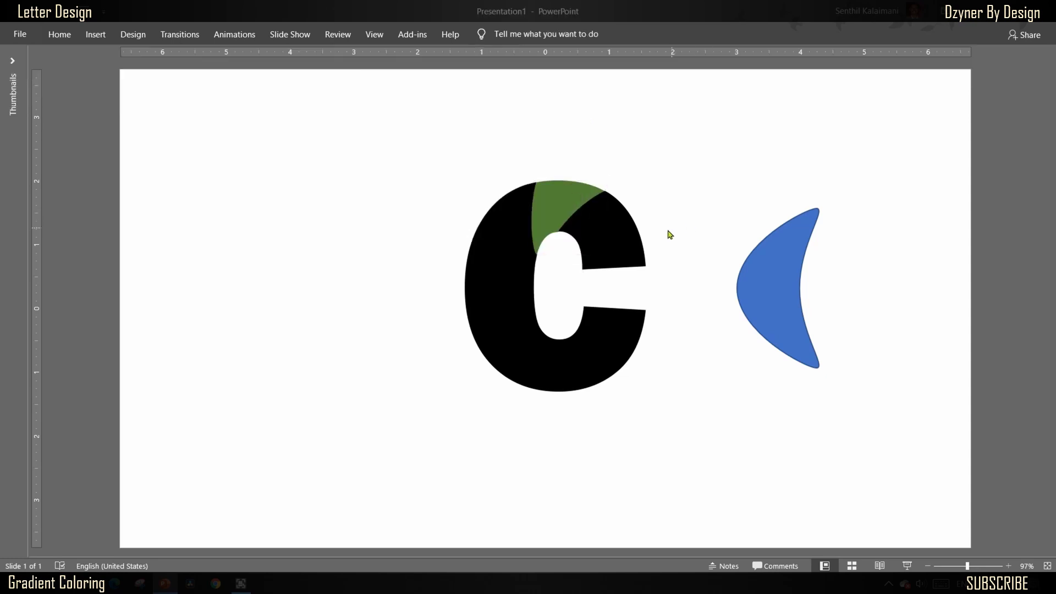
- Ctrl-drag a crescent copy over the C's left side and nudge the C slightly left
{"action": "left_click", "coordinate": [621, 241]}
{"action": "left_click", "coordinate": [546, 216]}
{"action": "left_click", "coordinate": [781, 276]}
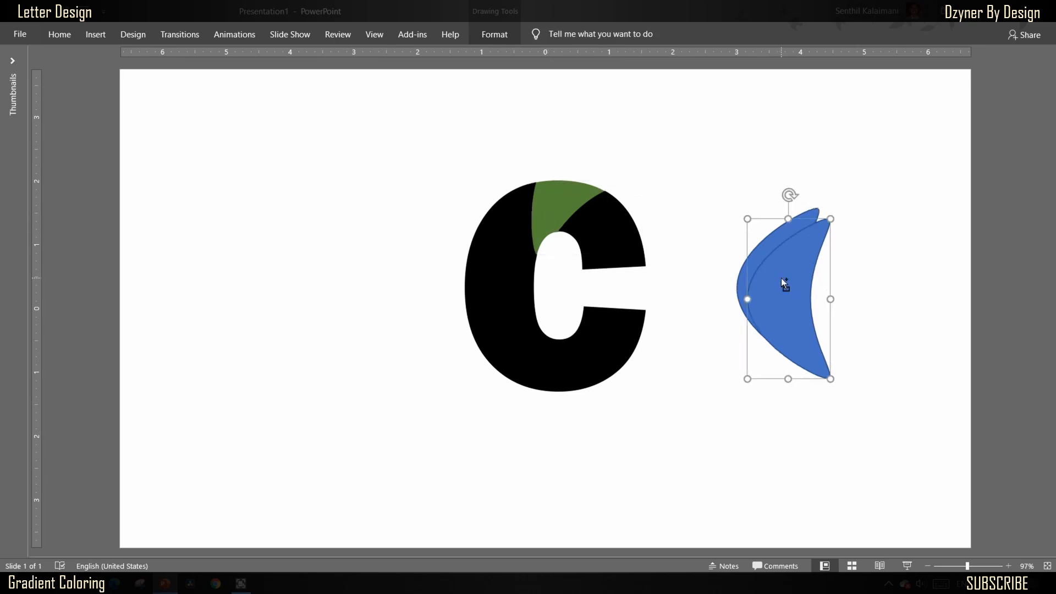
{"action": "mouse_move", "coordinate": [781, 278]}
{"action": "left_mouse_down"}
{"action": "mouse_move", "coordinate": [495, 191]}
{"action": "mouse_move", "coordinate": [511, 192]}
{"action": "mouse_move", "coordinate": [510, 207]}
{"action": "left_mouse_up"}
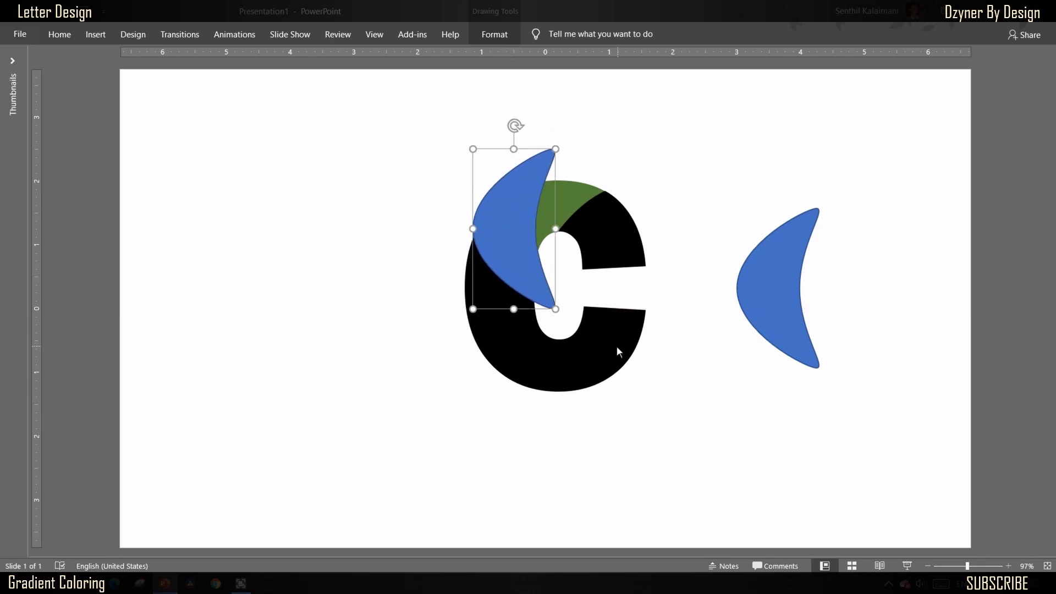
{"action": "left_click", "coordinate": [558, 362]}
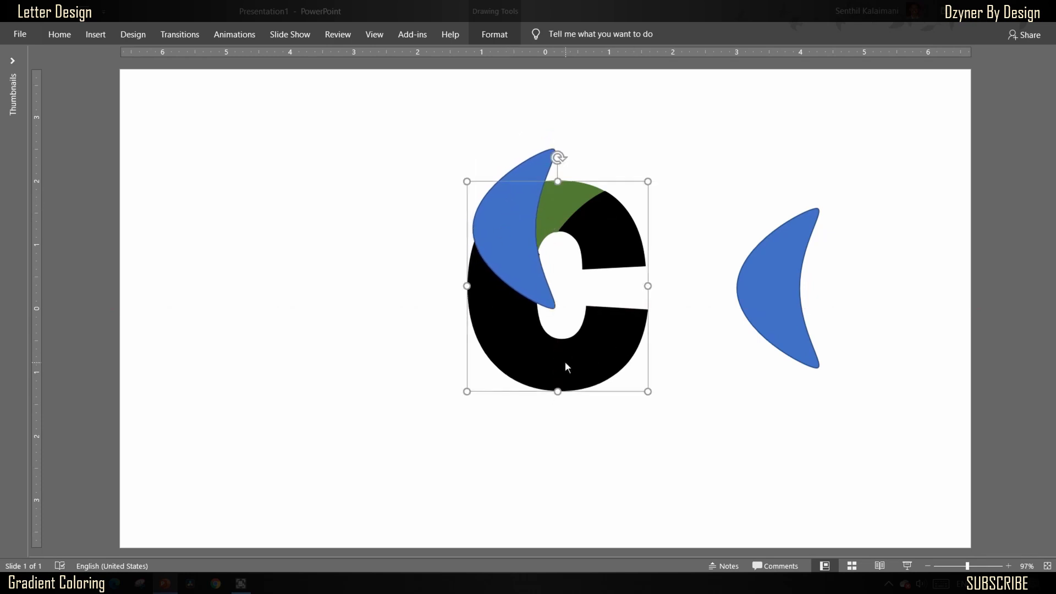
{"action": "key", "text": "Left"}
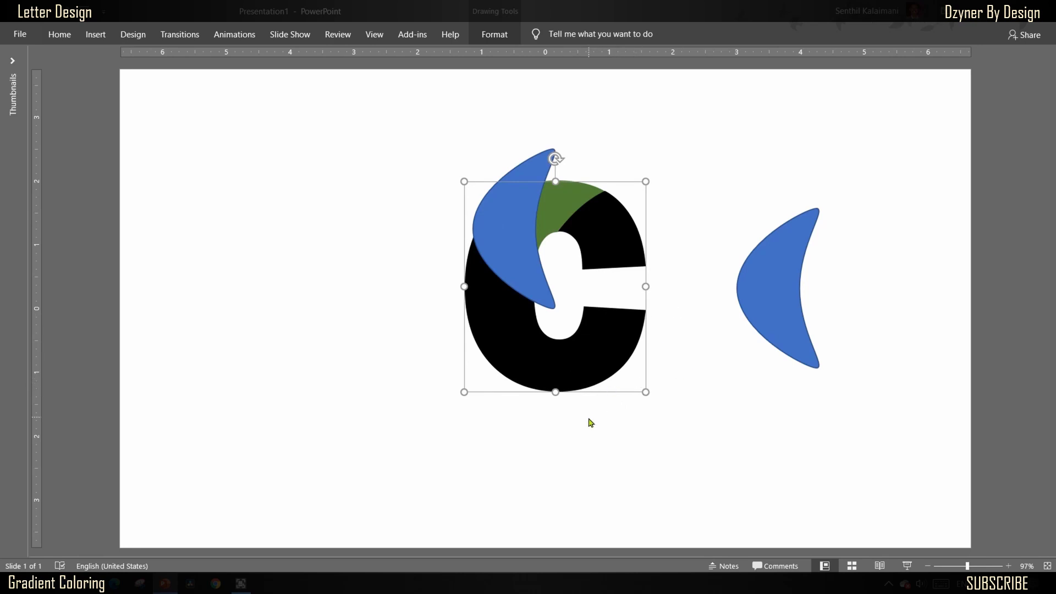
{"action": "left_click", "coordinate": [577, 386]}
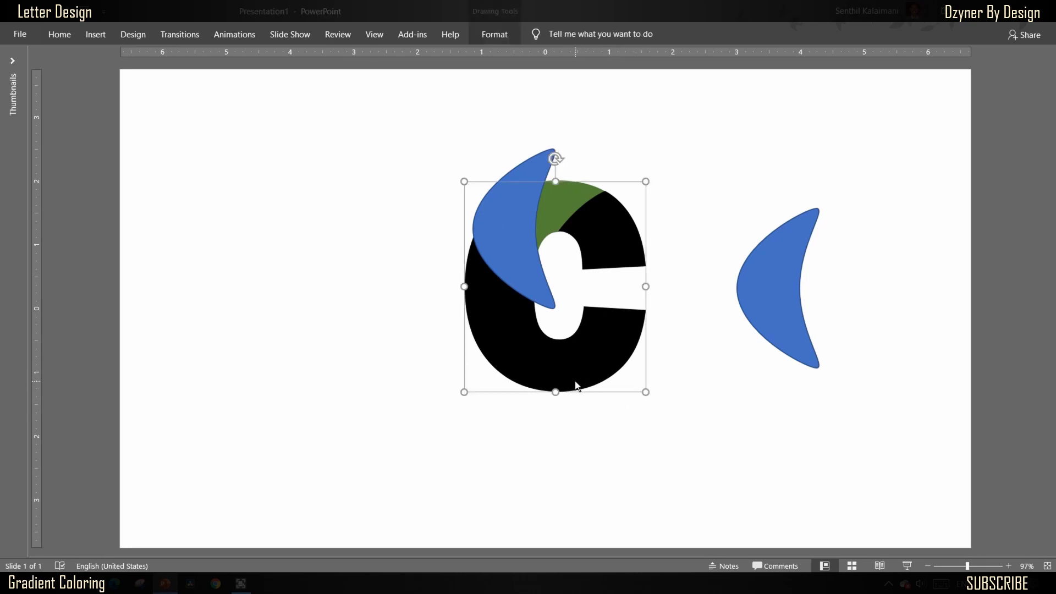
- Fragment the C along the crescent copy and delete the scrap outside the letter
{"action": "left_click", "coordinate": [527, 252], "text": "shift"}
{"action": "left_click", "coordinate": [494, 34]}
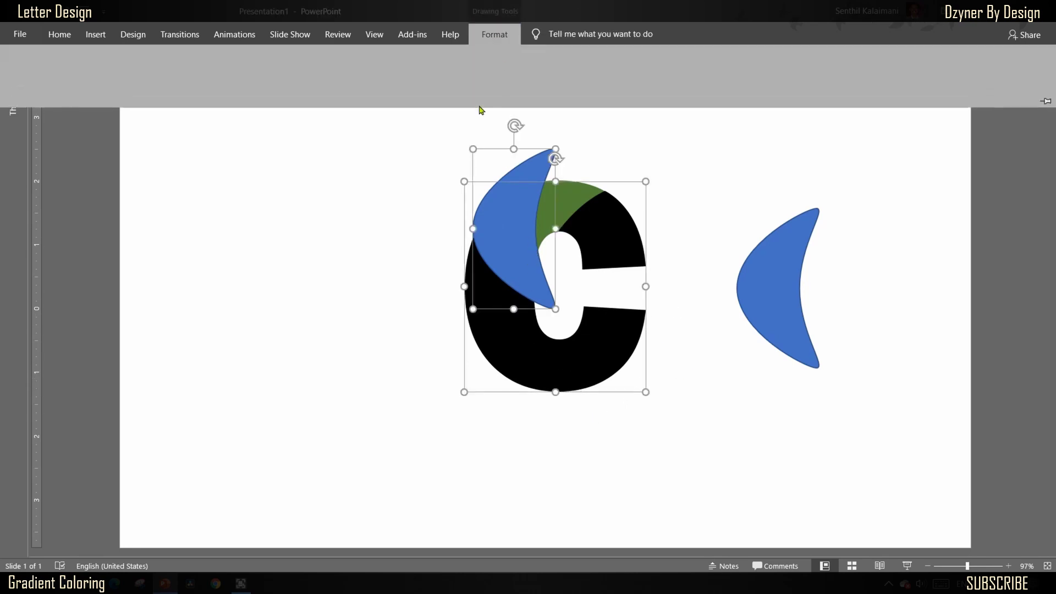
{"action": "left_click", "coordinate": [138, 86]}
{"action": "left_click", "coordinate": [136, 139]}
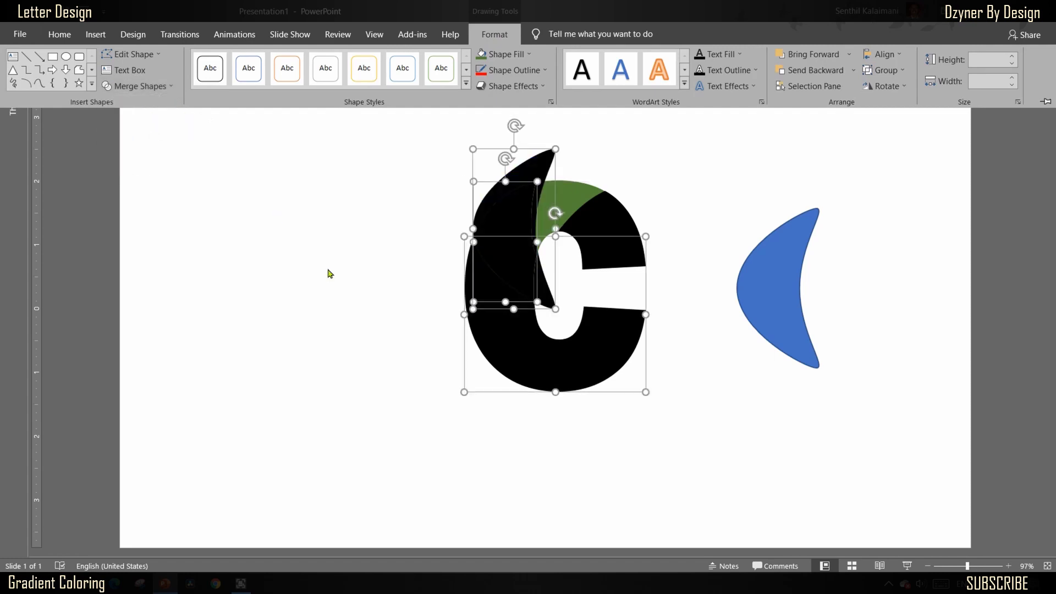
{"action": "left_click", "coordinate": [329, 272]}
{"action": "left_click", "coordinate": [514, 190]}
{"action": "key", "text": "Delete"}
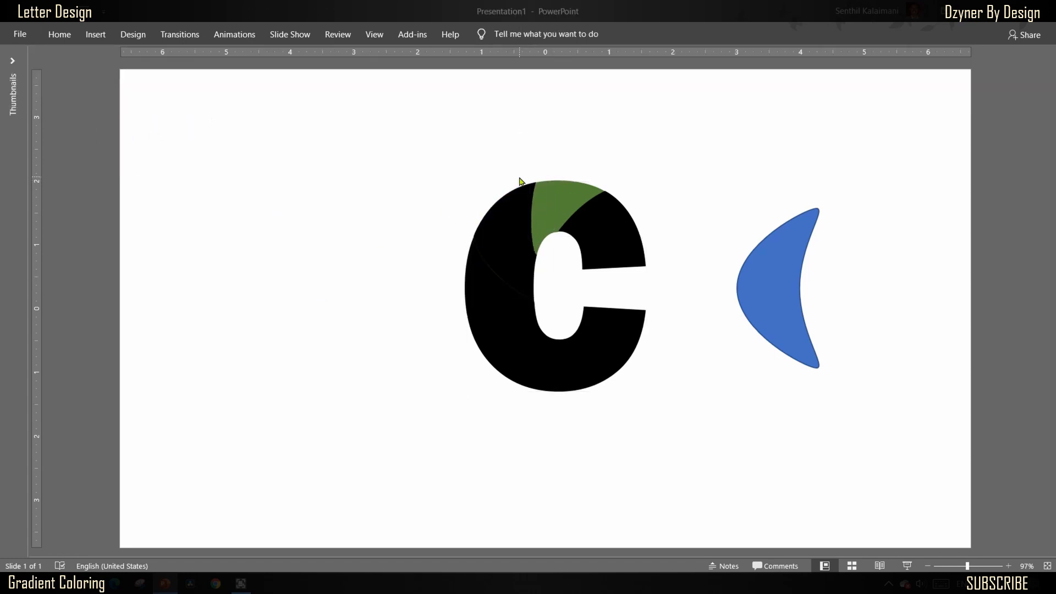
- Fill the new left fragment of the C light green
{"action": "left_click", "coordinate": [513, 246]}
{"action": "left_click", "coordinate": [495, 34]}
{"action": "left_click", "coordinate": [528, 54]}
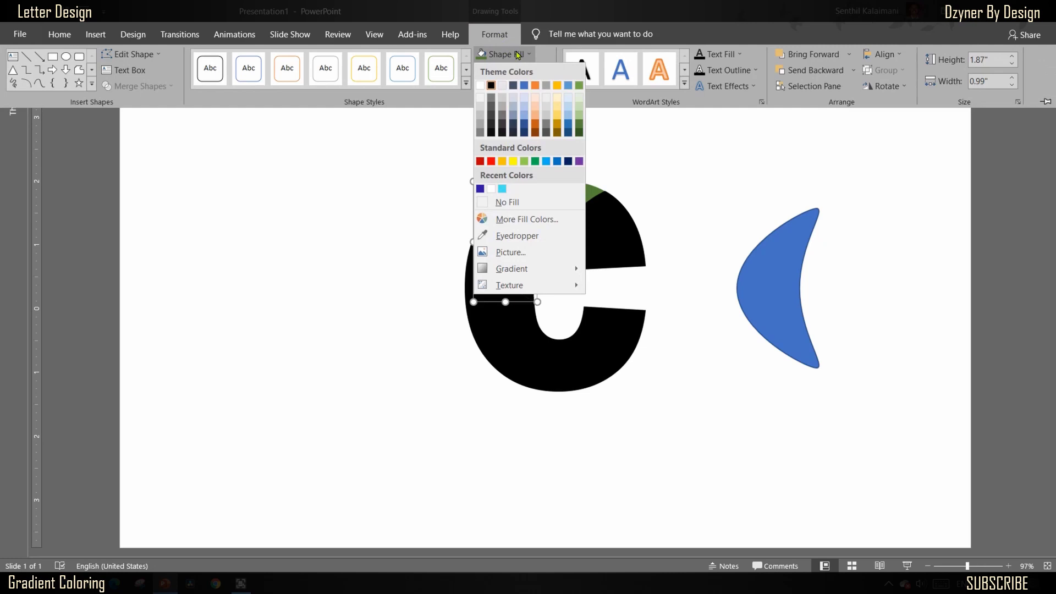
{"action": "left_click", "coordinate": [578, 119]}
- Cut a tilted crescent fragment into the C's lower left and fill it paler green
{"action": "left_click_drag", "start_coordinate": [776, 289], "coordinate": [492, 253]}
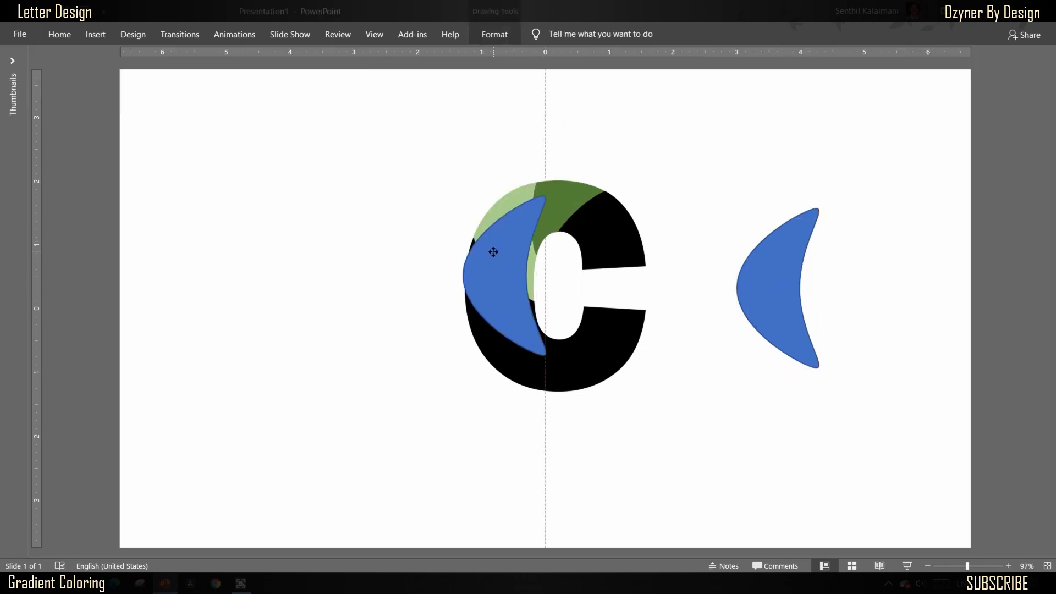
{"action": "left_click_drag", "start_coordinate": [492, 207], "coordinate": [461, 285]}
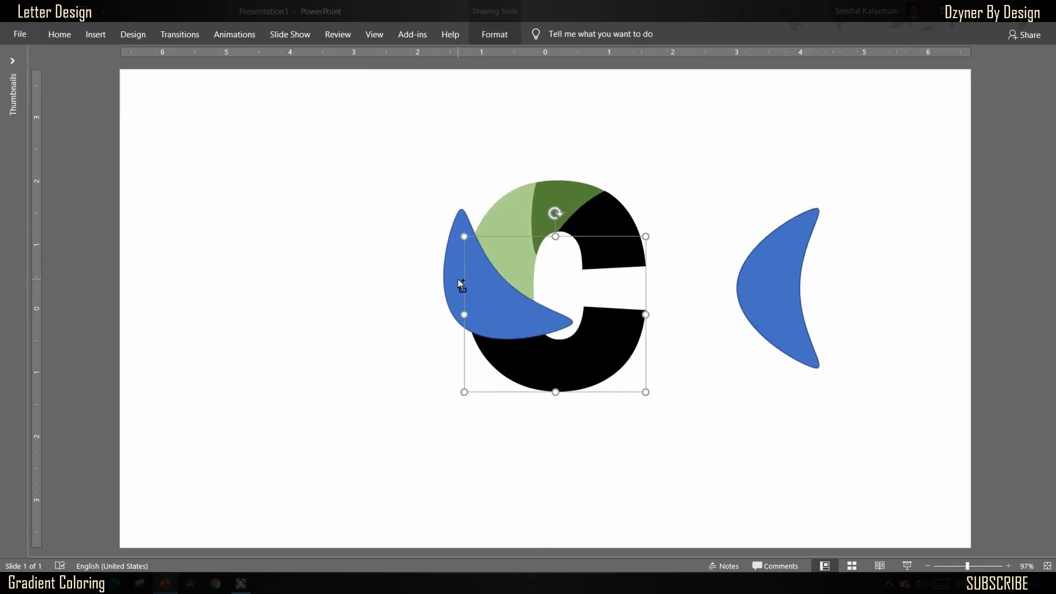
{"action": "left_click", "coordinate": [136, 86]}
{"action": "left_click", "coordinate": [135, 132]}
{"action": "left_click", "coordinate": [503, 248]}
{"action": "left_click", "coordinate": [494, 34]}
{"action": "left_click", "coordinate": [529, 54]}
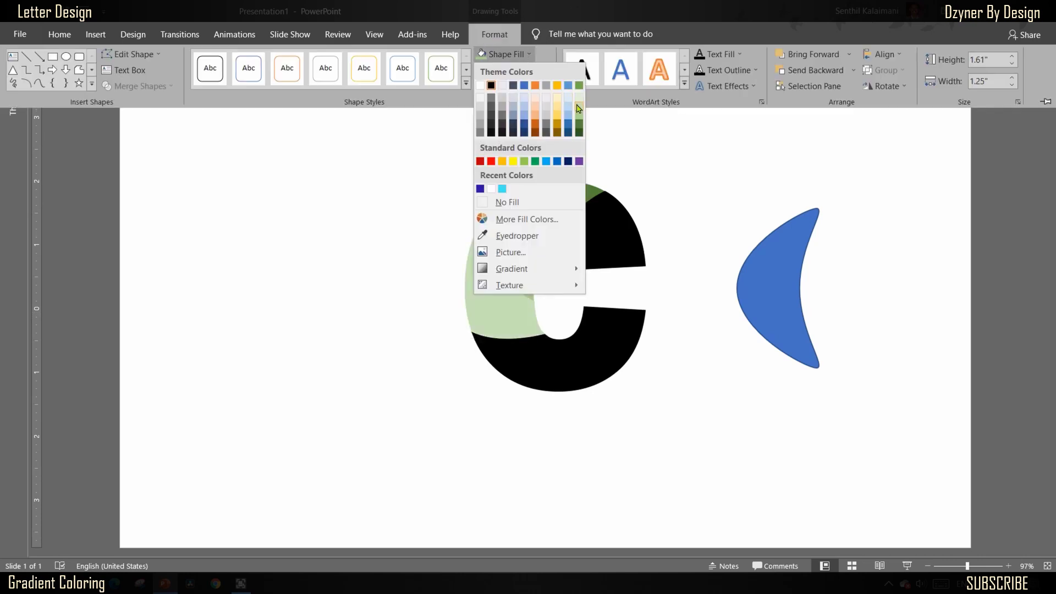
{"action": "left_click", "coordinate": [578, 107]}
- Cut a crescent fragment across the C's bottom and recolour the new piece
{"action": "mouse_move", "coordinate": [774, 261]}
{"action": "left_mouse_down"}
{"action": "mouse_move", "coordinate": [537, 297]}
{"action": "mouse_move", "coordinate": [405, 380]}
{"action": "left_mouse_up"}
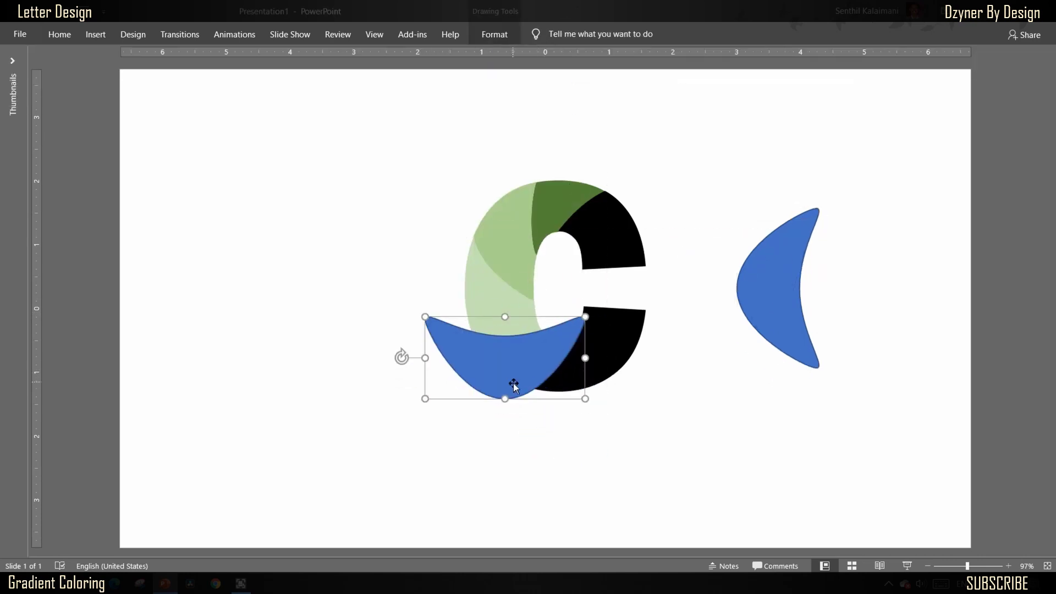
{"action": "left_click", "coordinate": [610, 347], "text": "shift"}
{"action": "left_click", "coordinate": [494, 34]}
{"action": "left_click", "coordinate": [136, 87]}
{"action": "left_click", "coordinate": [136, 132]}
{"action": "left_click", "coordinate": [495, 34]}
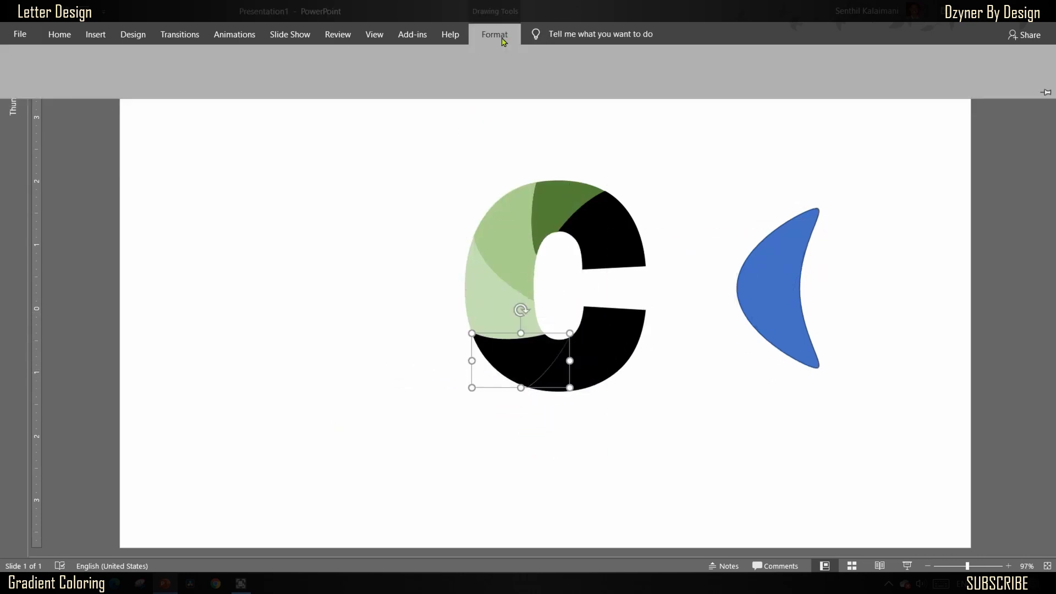
{"action": "left_click", "coordinate": [529, 55]}
{"action": "left_click", "coordinate": [528, 173]}
- Paste another crescent, fragment the C's bottom again and fill the piece dark green
{"action": "key", "text": "ctrl+v"}
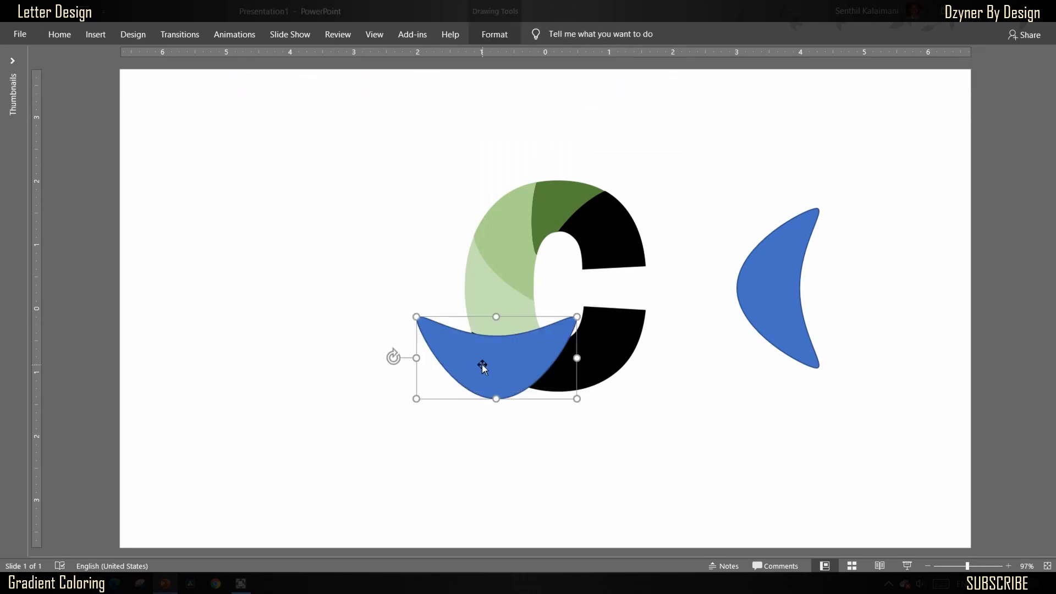
{"action": "left_click", "coordinate": [528, 371], "text": "shift"}
{"action": "left_click", "coordinate": [494, 34]}
{"action": "left_click", "coordinate": [136, 86]}
{"action": "left_click", "coordinate": [137, 132]}
{"action": "left_click", "coordinate": [494, 34]}
{"action": "left_click", "coordinate": [504, 55]}
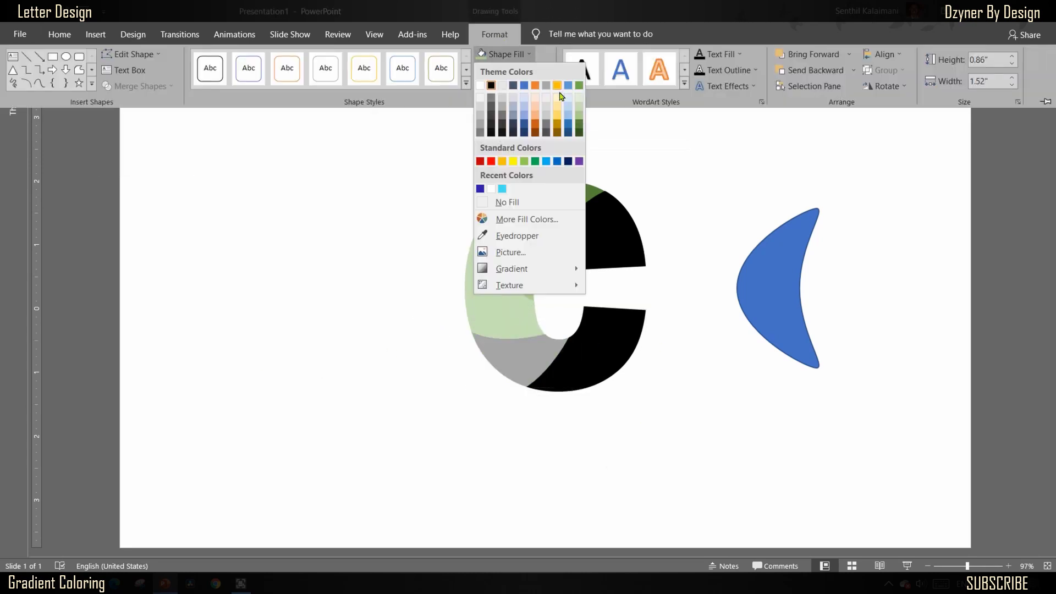
{"action": "left_click", "coordinate": [579, 127]}
- Cut one more fragment below the C's lower left and give it a green fill
{"action": "left_click", "coordinate": [775, 289]}
{"action": "mouse_move", "coordinate": [775, 289]}
{"action": "left_mouse_down"}
{"action": "mouse_move", "coordinate": [665, 455]}
{"action": "mouse_move", "coordinate": [577, 372]}
{"action": "left_mouse_up"}
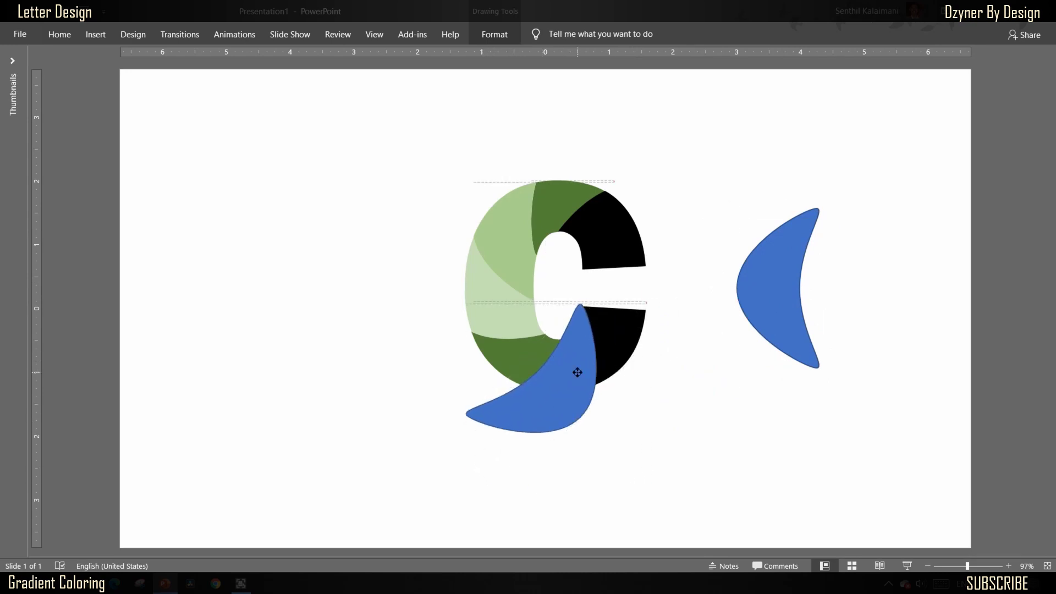
{"action": "left_click", "coordinate": [528, 354], "text": "shift"}
{"action": "left_click", "coordinate": [494, 33]}
{"action": "left_click", "coordinate": [137, 86]}
{"action": "left_click", "coordinate": [136, 144]}
{"action": "left_click", "coordinate": [495, 34]}
{"action": "left_click", "coordinate": [504, 55]}
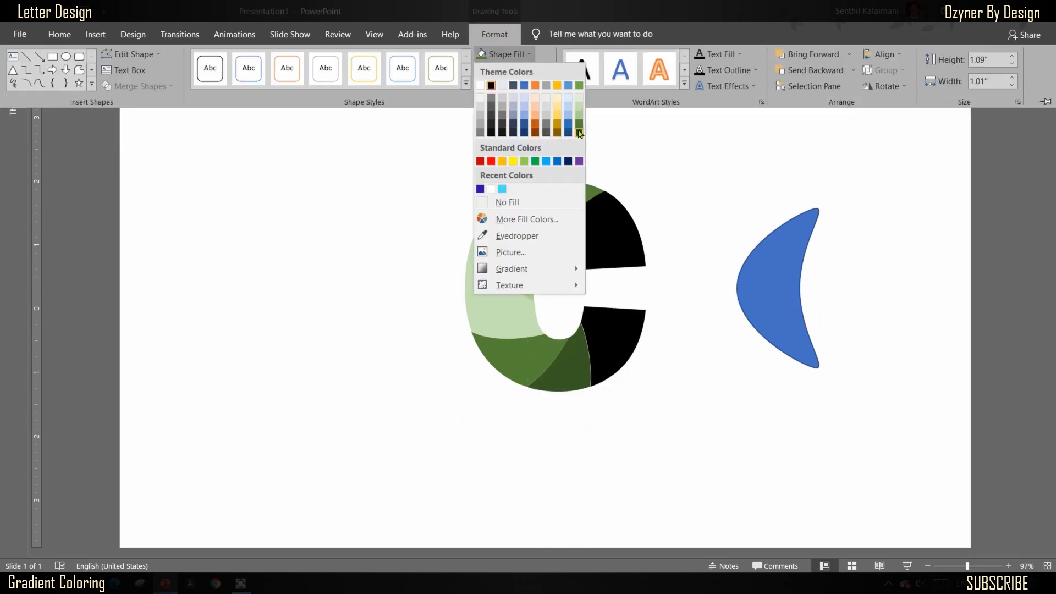
{"action": "left_click", "coordinate": [579, 132]}
{"action": "key", "text": "Escape"}
{"action": "left_click", "coordinate": [603, 331]}
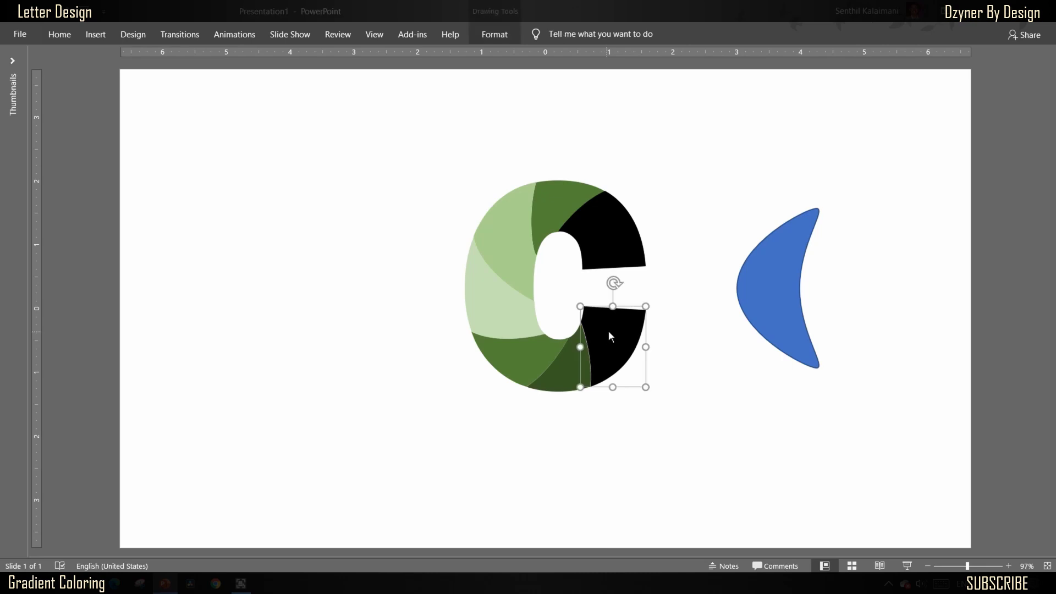
{"action": "left_click", "coordinate": [668, 326]}
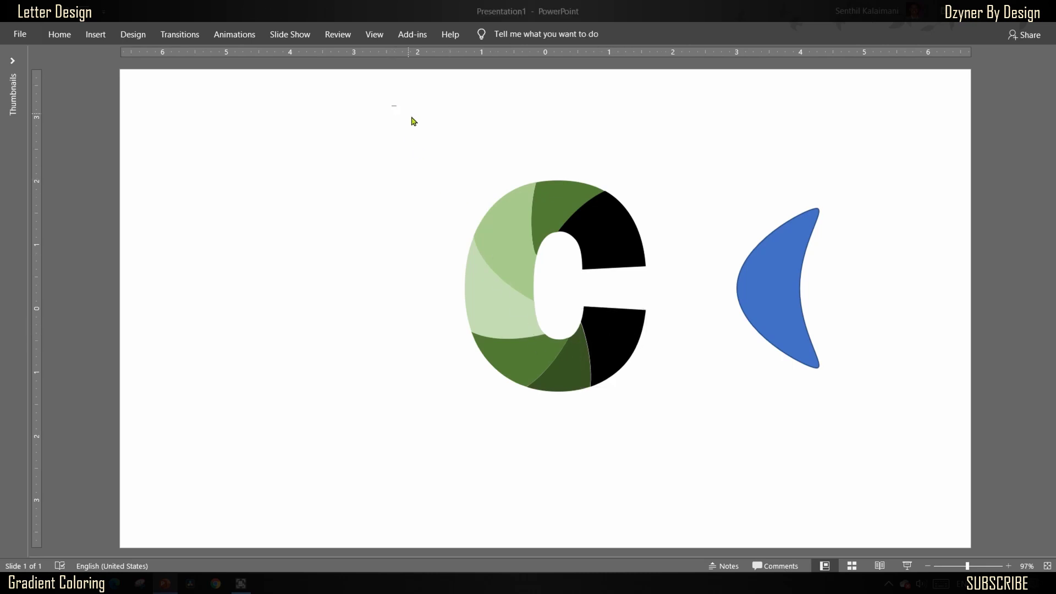
- Give all the C's fragments a white 3 pt shape outline
{"action": "left_click_drag", "start_coordinate": [394, 106], "coordinate": [725, 470]}
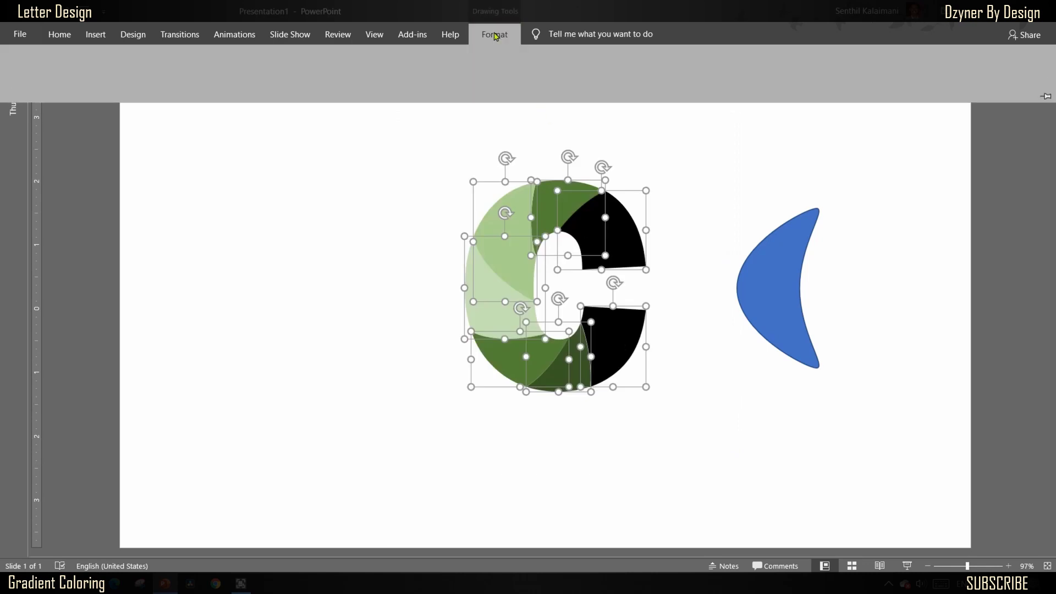
{"action": "left_click", "coordinate": [494, 34]}
{"action": "left_click", "coordinate": [545, 70]}
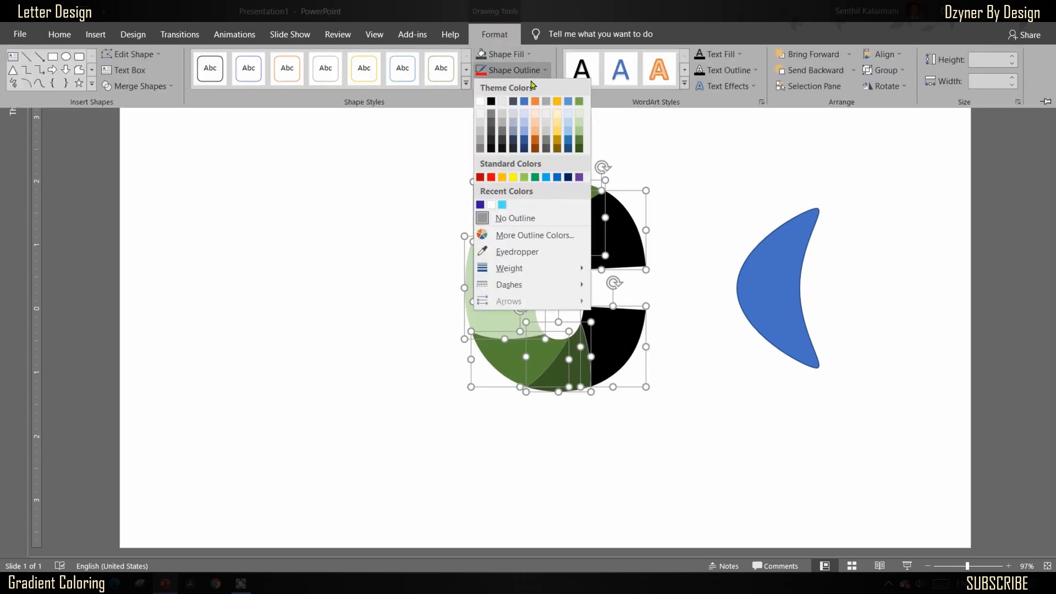
{"action": "left_click", "coordinate": [480, 101]}
{"action": "left_click", "coordinate": [545, 70]}
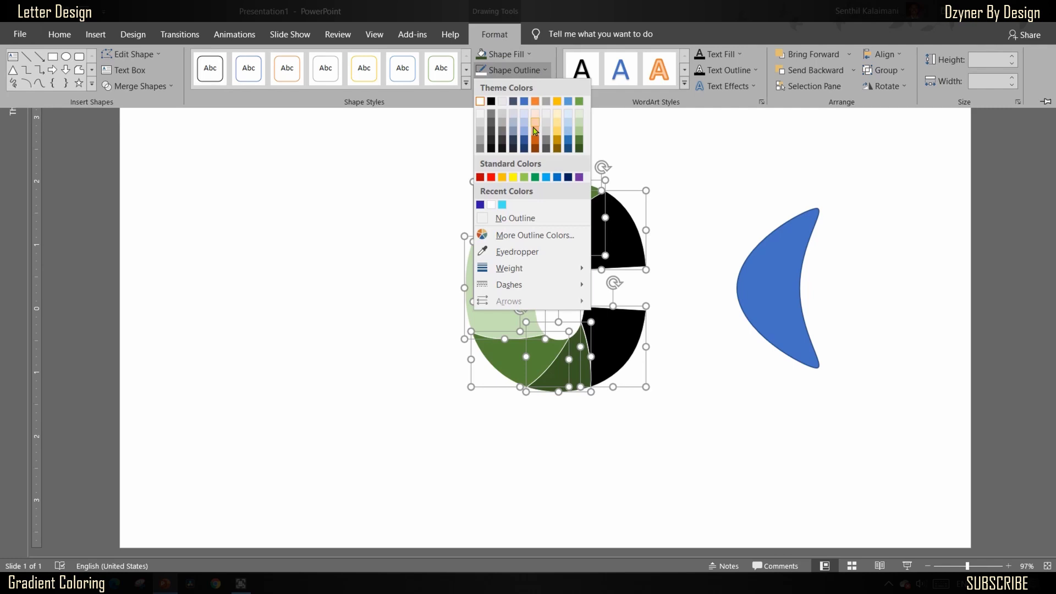
{"action": "mouse_move", "coordinate": [509, 268]}
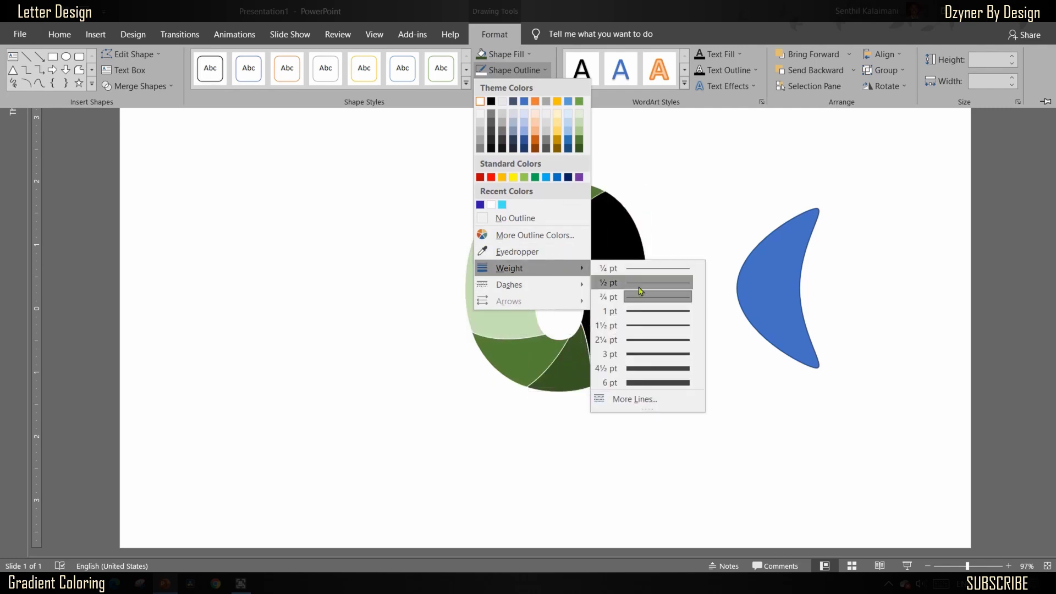
{"action": "left_click", "coordinate": [641, 356]}
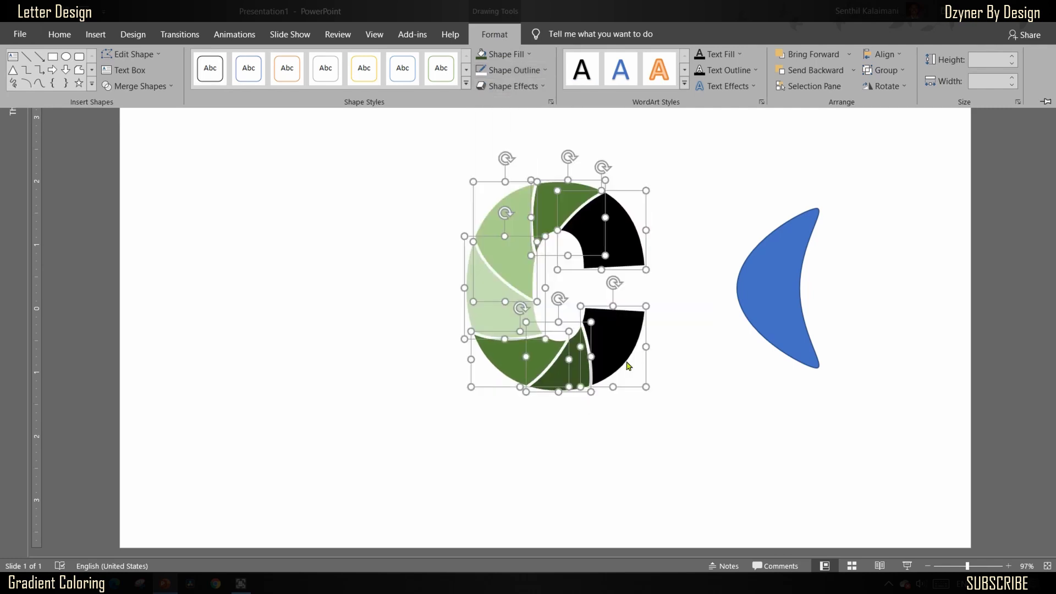
{"action": "left_click", "coordinate": [697, 410]}
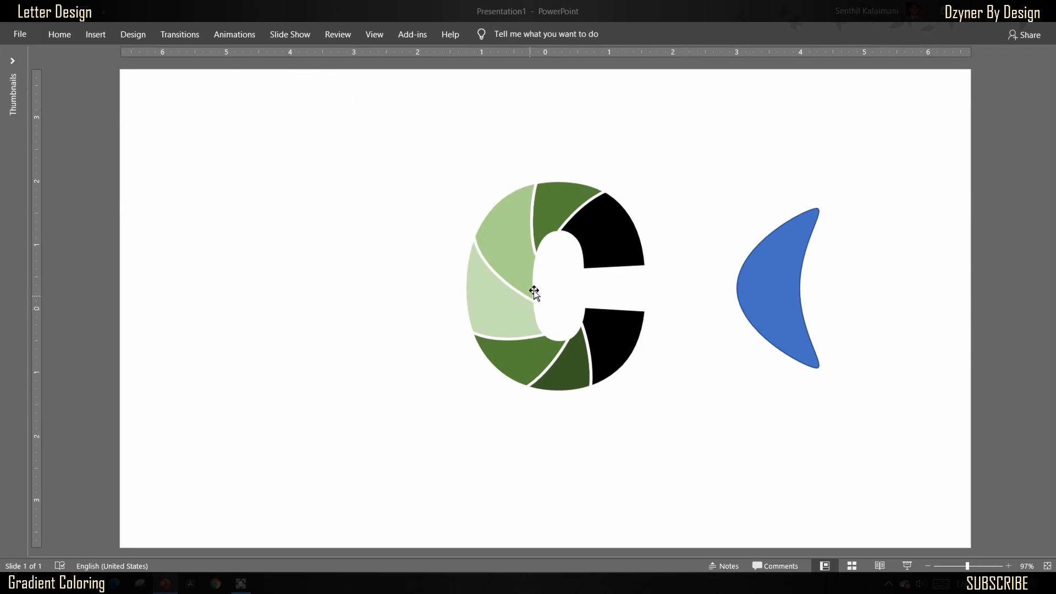
- Apply a gradient fill to the black top-right and dark green top fragments via Format Shape
{"action": "left_click", "coordinate": [773, 261]}
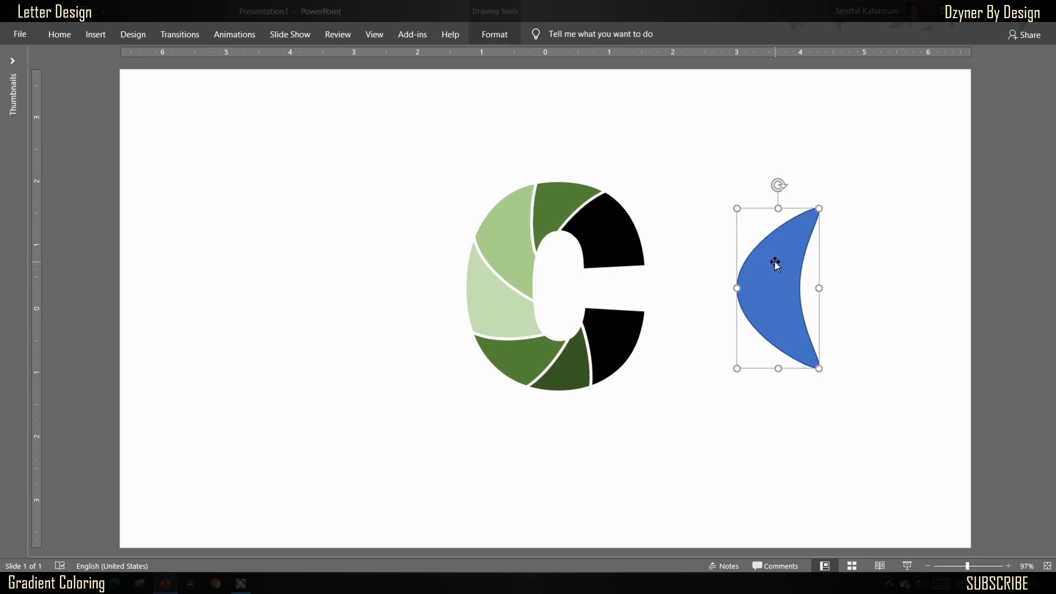
{"action": "left_click", "coordinate": [619, 253]}
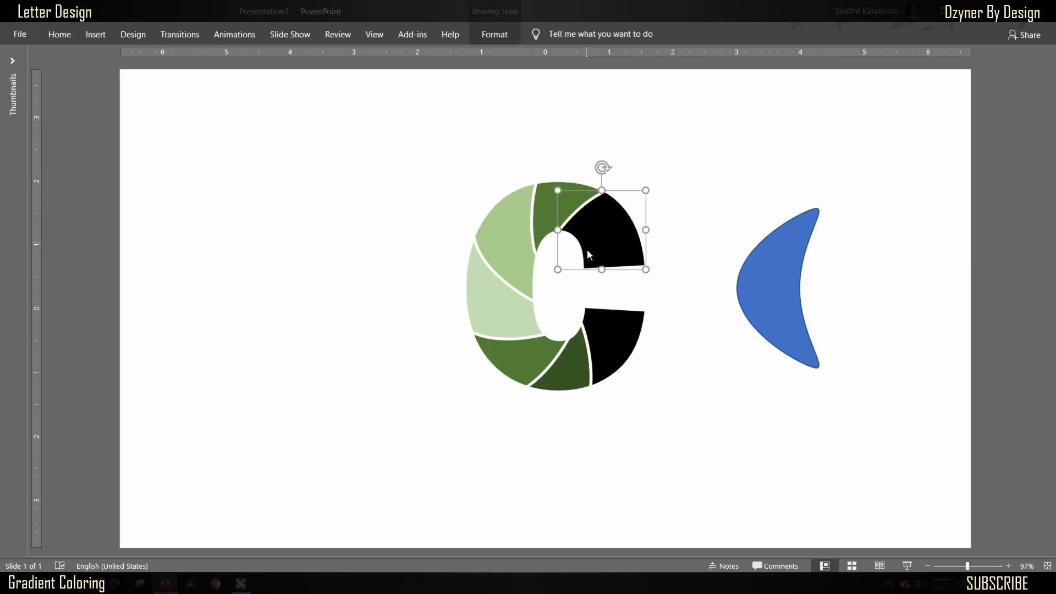
{"action": "right_click", "coordinate": [597, 242]}
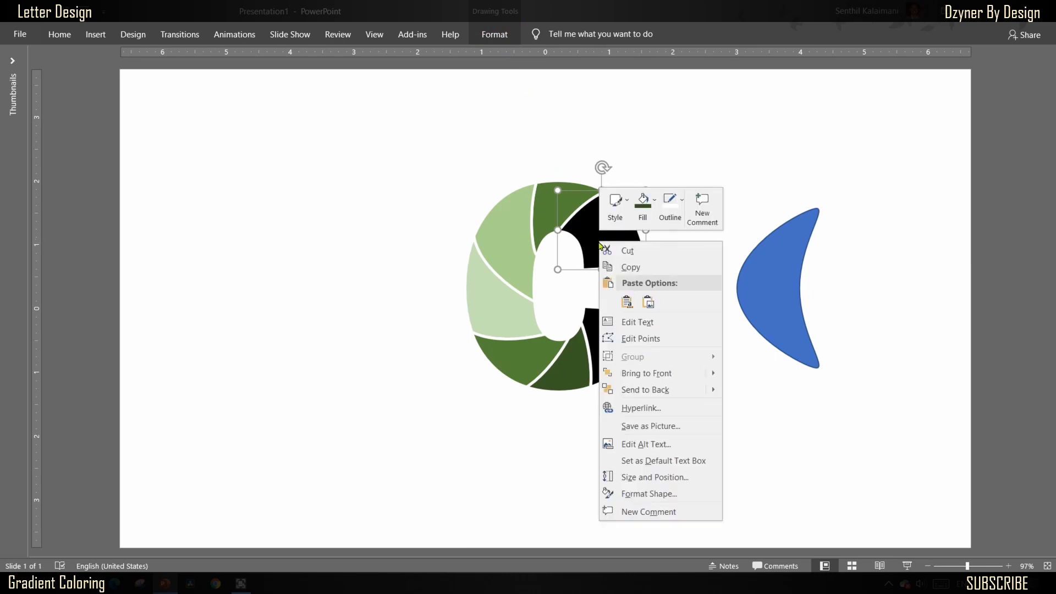
{"action": "left_click", "coordinate": [652, 493]}
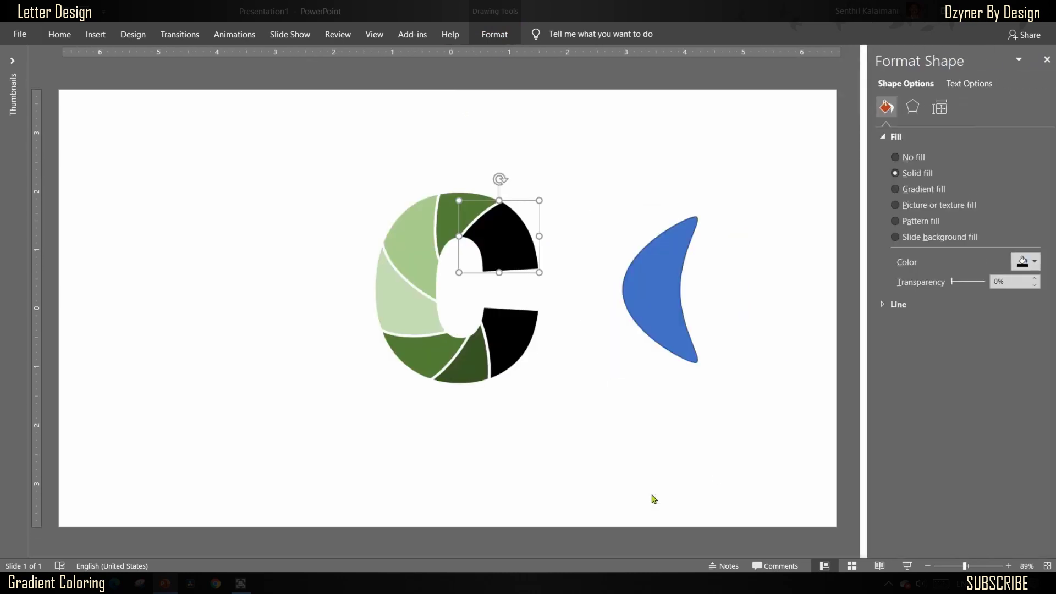
{"action": "left_click", "coordinate": [896, 189]}
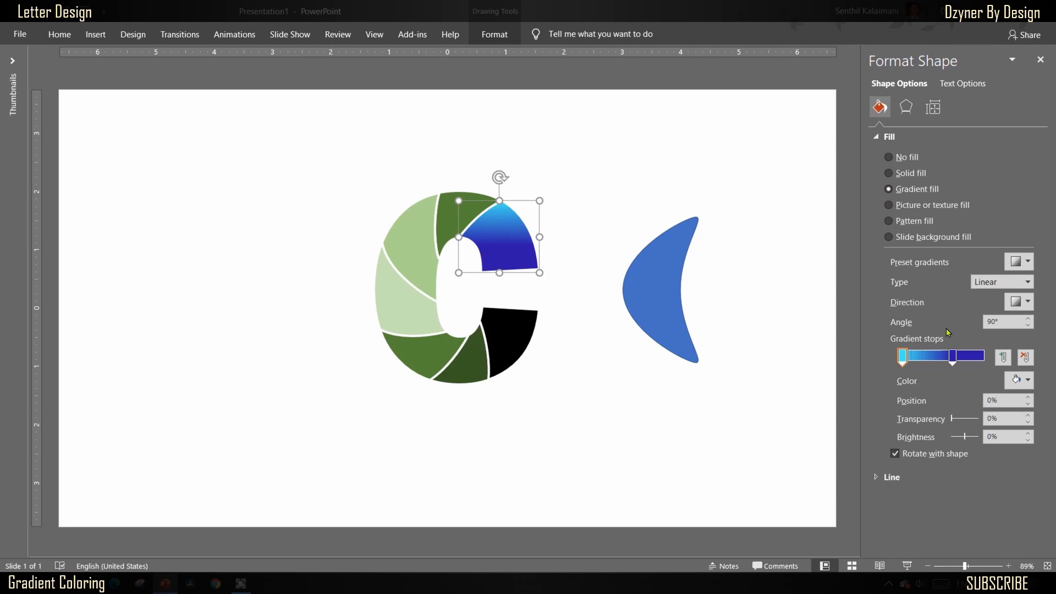
{"action": "left_click", "coordinate": [448, 200]}
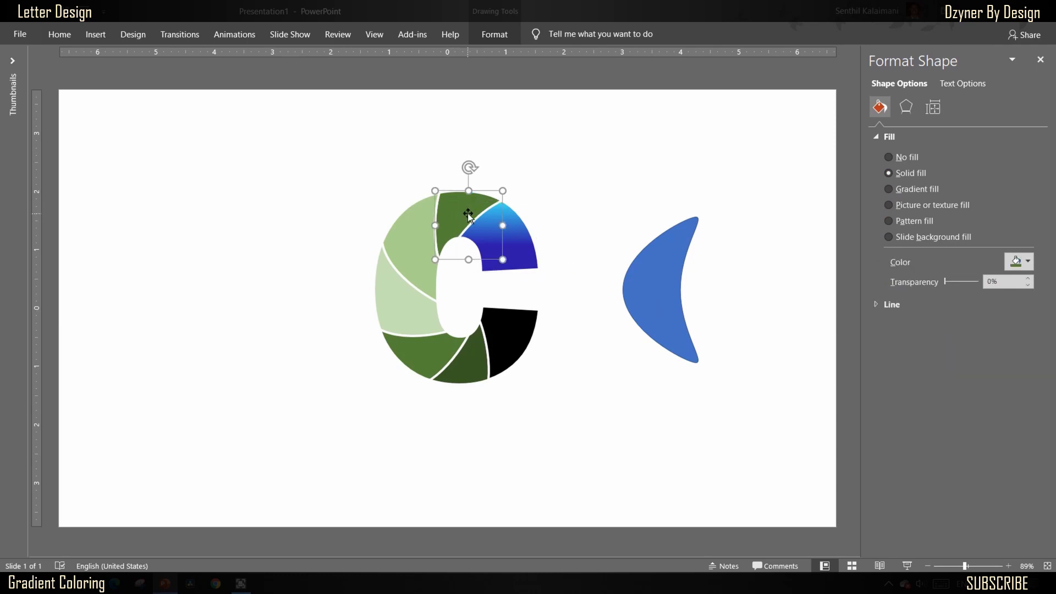
{"action": "left_click", "coordinate": [888, 190]}
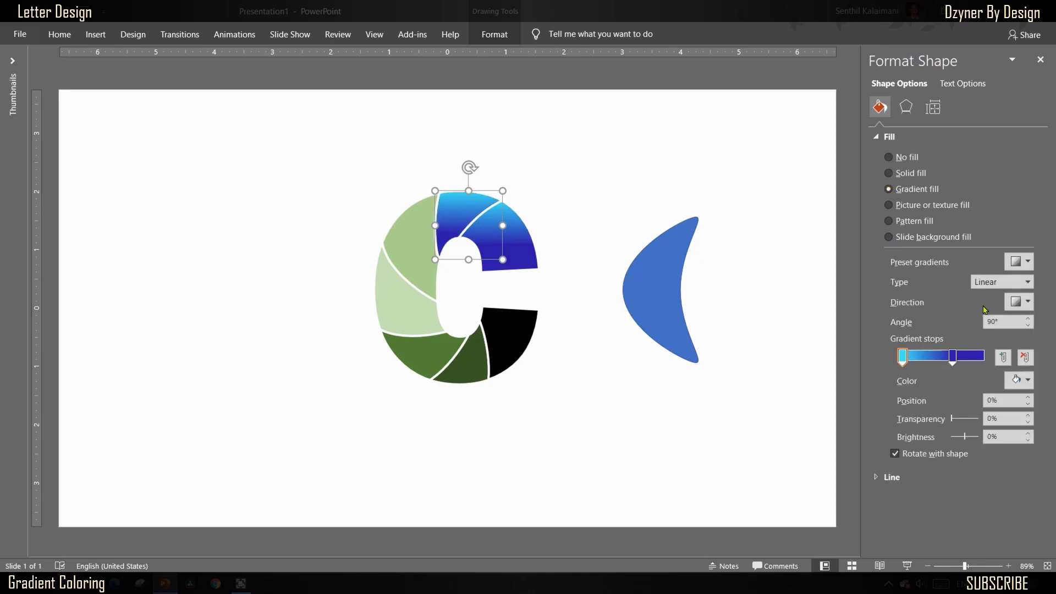
- Repeat the gradient fill on the remaining five fragments with F4
{"action": "left_click", "coordinate": [413, 259]}
{"action": "key", "text": "F4"}
{"action": "left_click", "coordinate": [404, 285]}
{"action": "key", "text": "F4"}
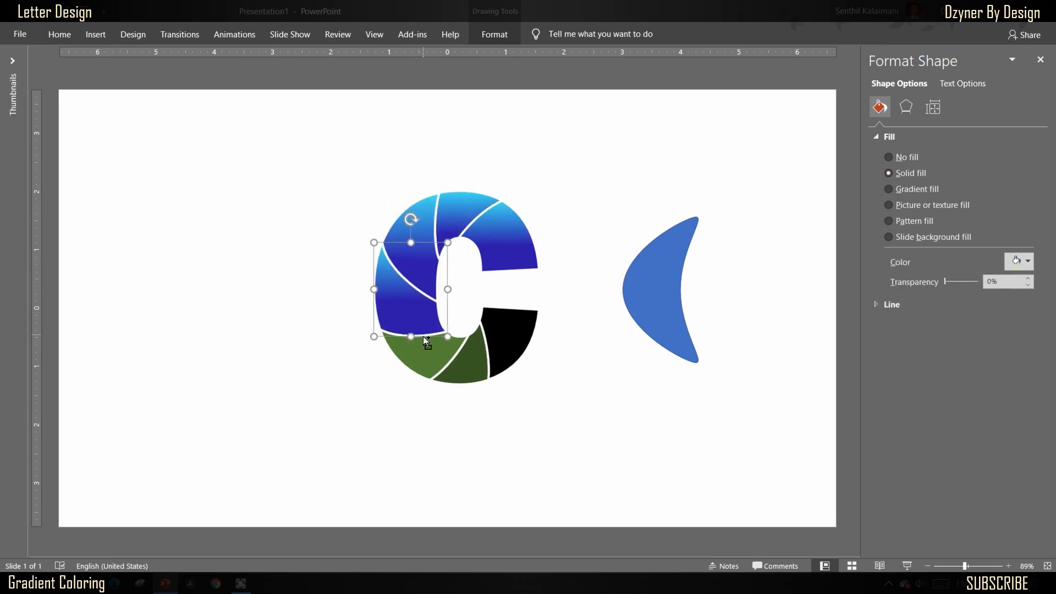
{"action": "left_click", "coordinate": [427, 355]}
{"action": "key", "text": "F4"}
{"action": "left_click", "coordinate": [469, 362]}
{"action": "key", "text": "F4"}
{"action": "left_click", "coordinate": [509, 339]}
{"action": "key", "text": "F4"}
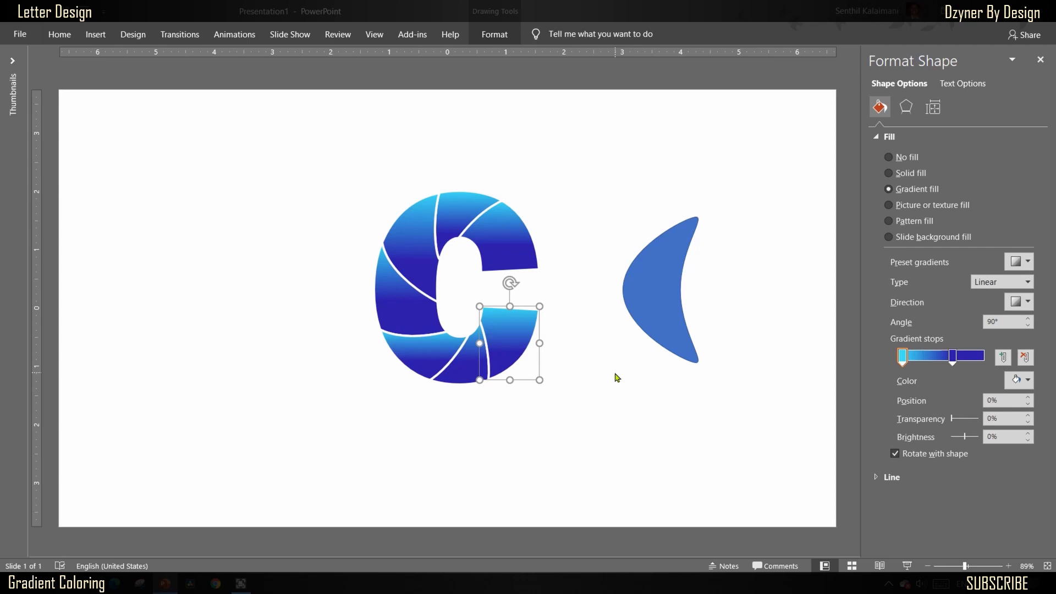
{"action": "left_click", "coordinate": [615, 377]}
{"action": "left_click", "coordinate": [533, 364]}
- Colour one gradient stop red via More Colors and shift the first stop's position along the bar
{"action": "left_click", "coordinate": [954, 357]}
{"action": "left_click", "coordinate": [1027, 381]}
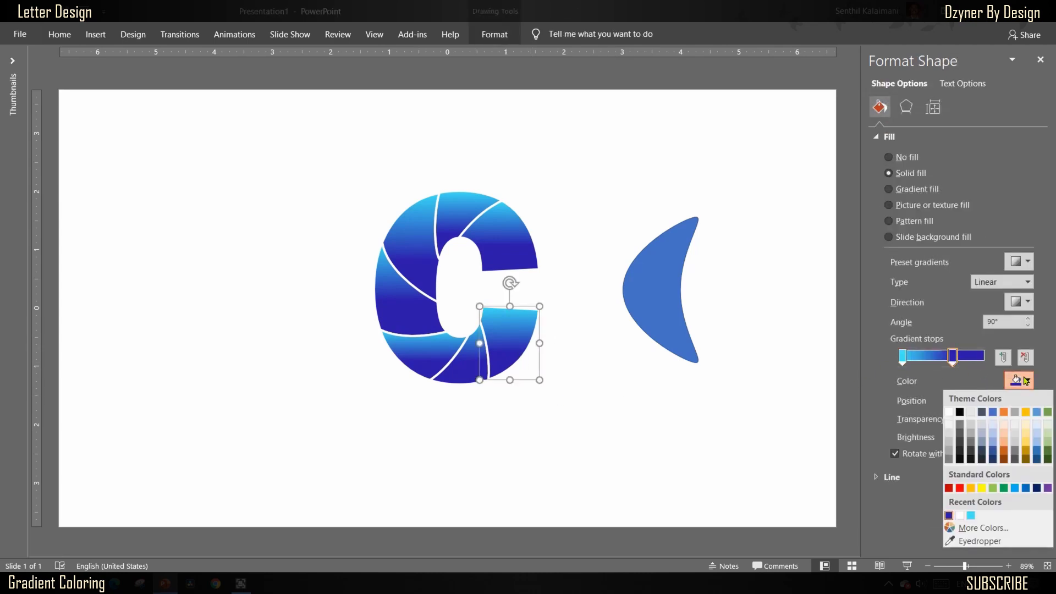
{"action": "left_click", "coordinate": [983, 529]}
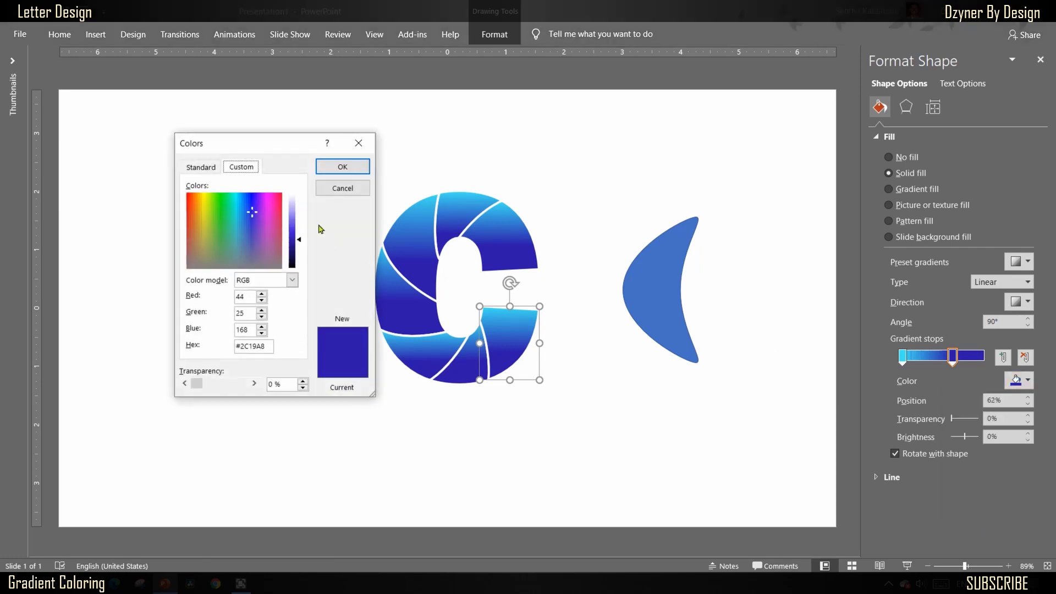
{"action": "left_click", "coordinate": [274, 201]}
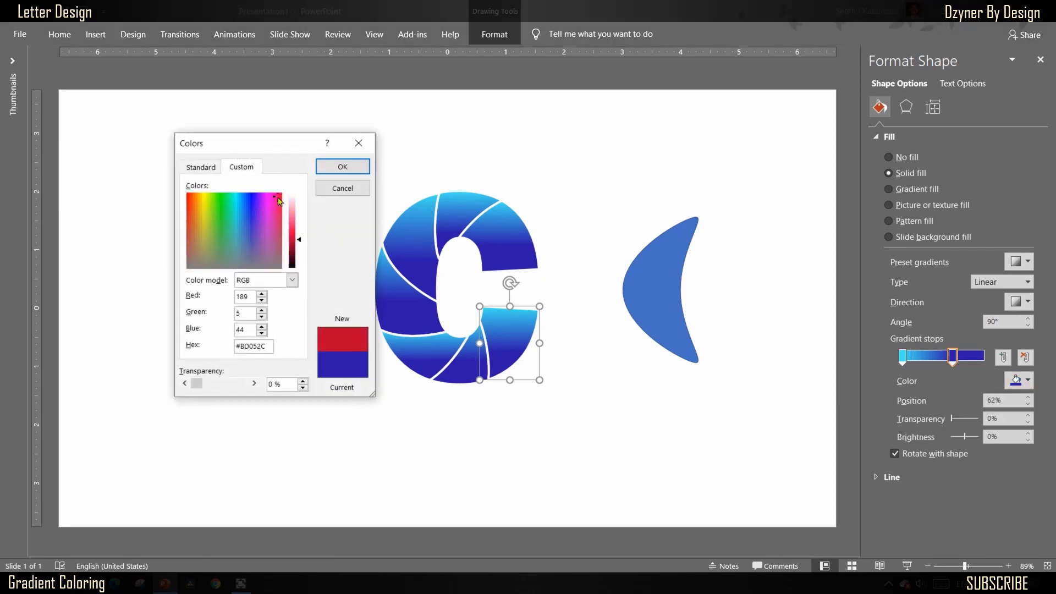
{"action": "left_click", "coordinate": [342, 167]}
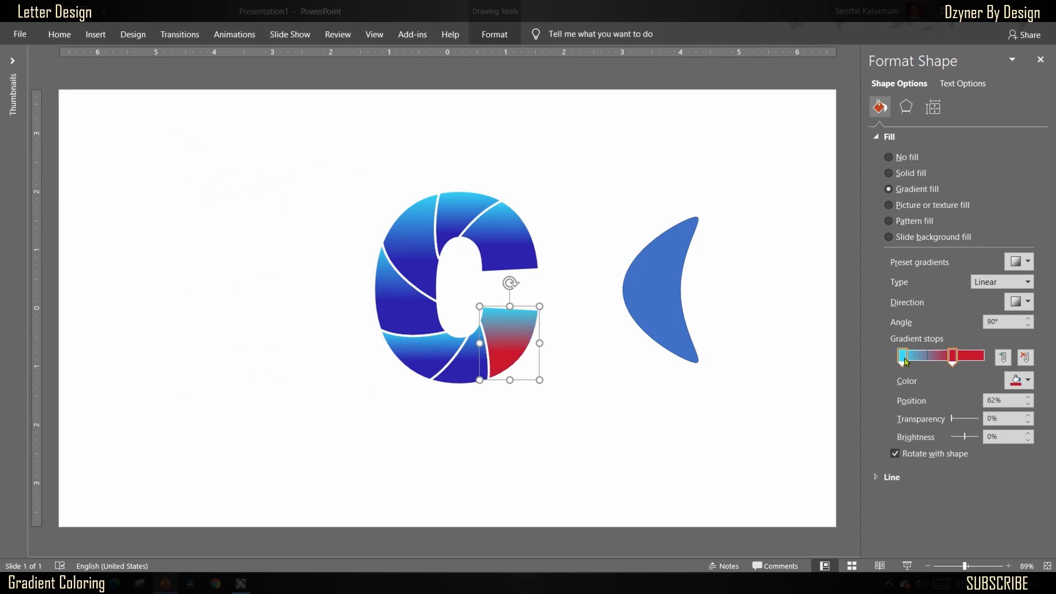
{"action": "left_click_drag", "start_coordinate": [902, 360], "coordinate": [982, 361]}
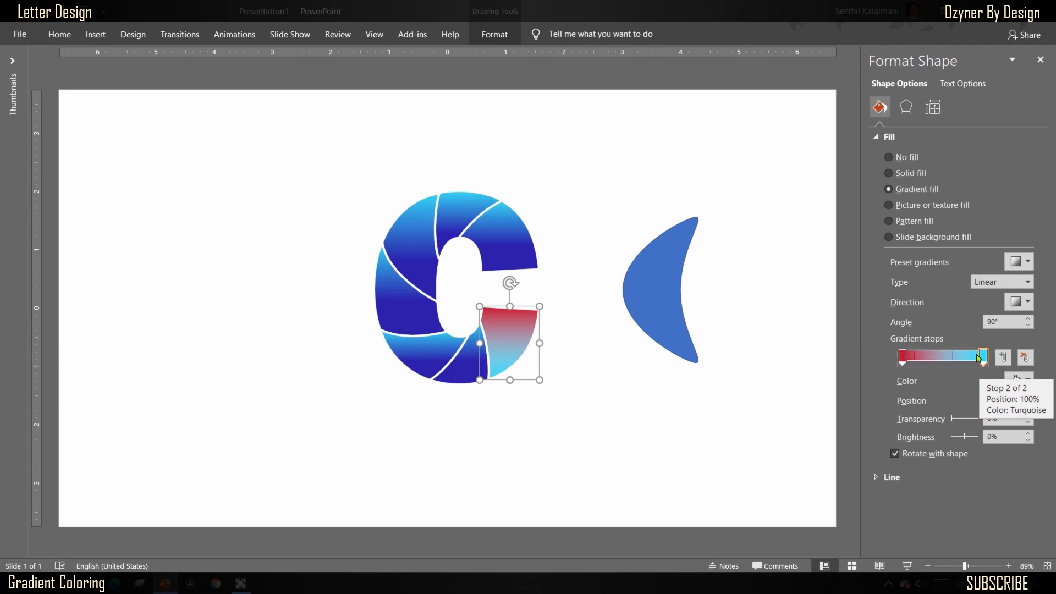
- Colour the other gradient stop pink via More Colors and deselect the finished fragment
{"action": "left_click", "coordinate": [1025, 384]}
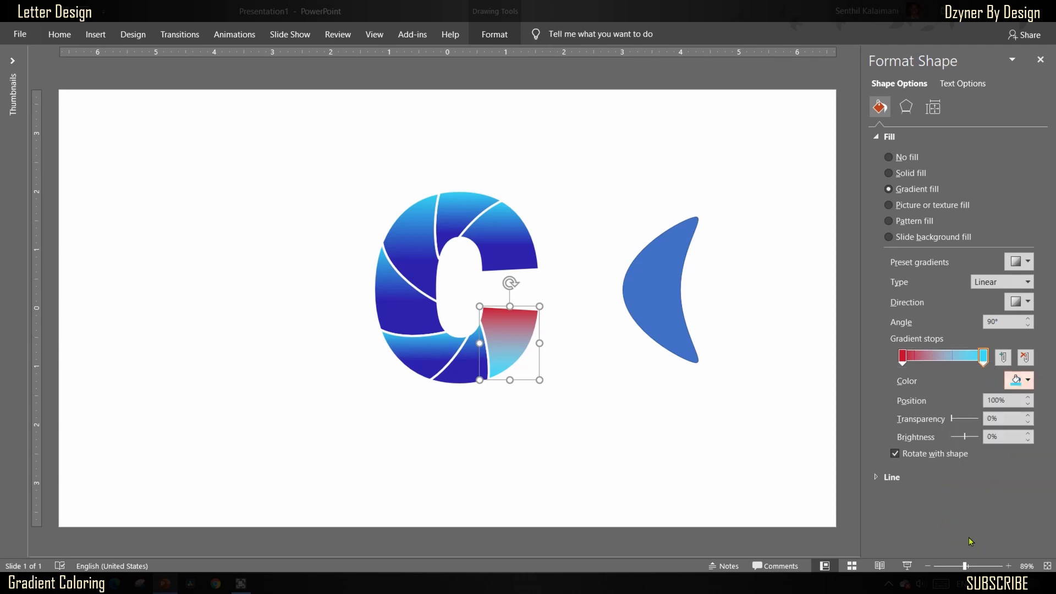
{"action": "left_click", "coordinate": [1029, 383]}
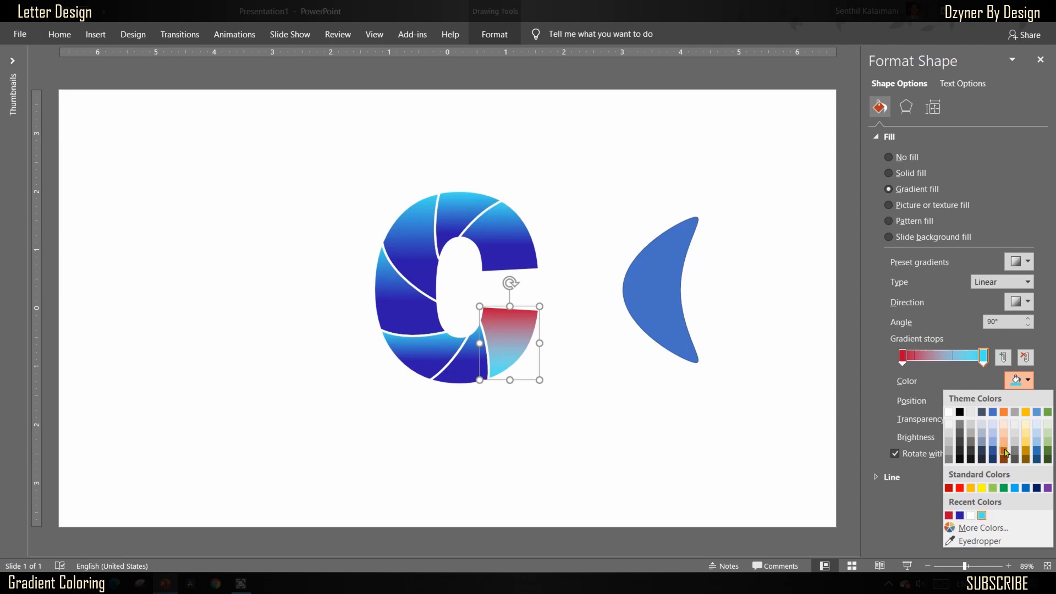
{"action": "left_click", "coordinate": [977, 529]}
{"action": "left_click", "coordinate": [273, 216]}
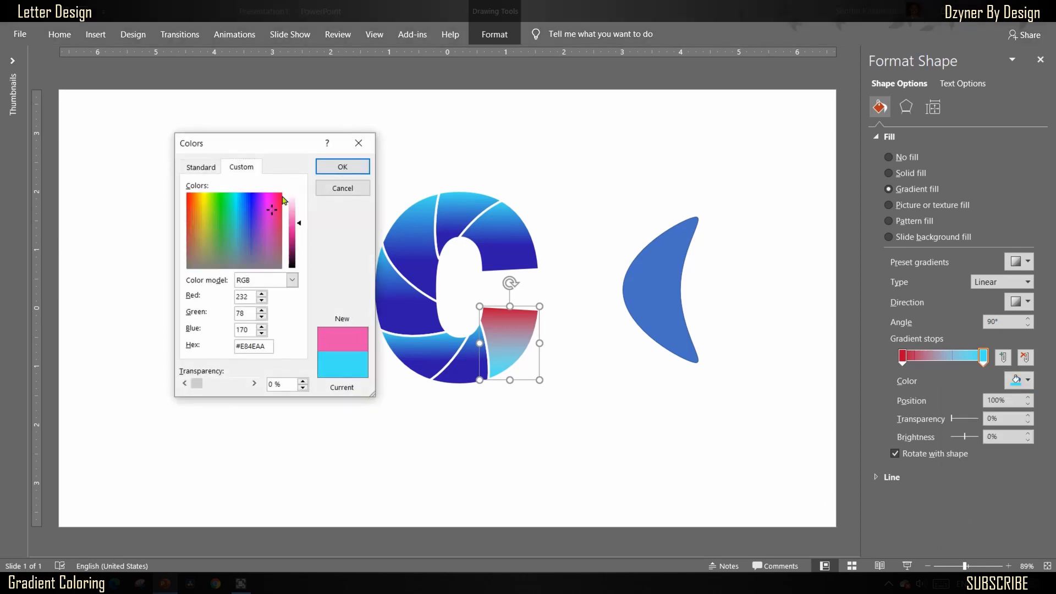
{"action": "left_click", "coordinate": [342, 167]}
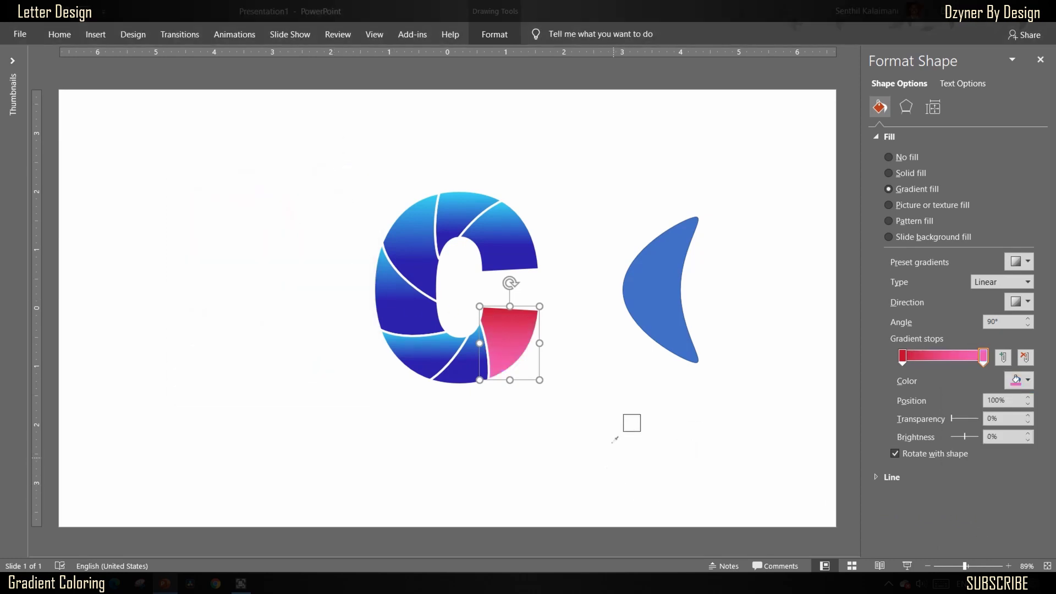
{"action": "left_click", "coordinate": [632, 422]}
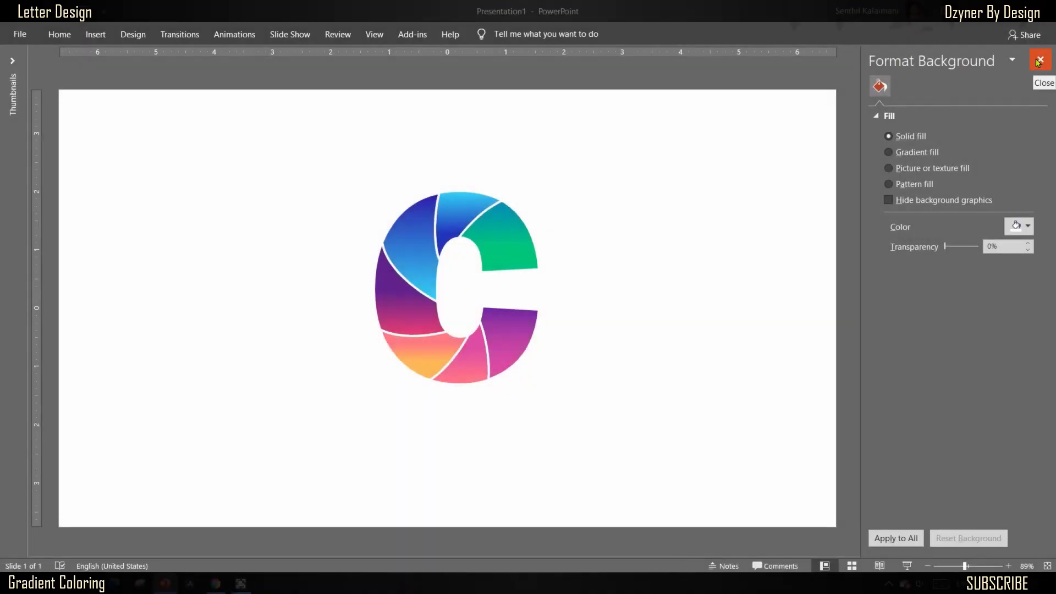
- Close the Format Background pane and start the full-screen slideshow of the finished C
{"action": "left_click", "coordinate": [1040, 62]}
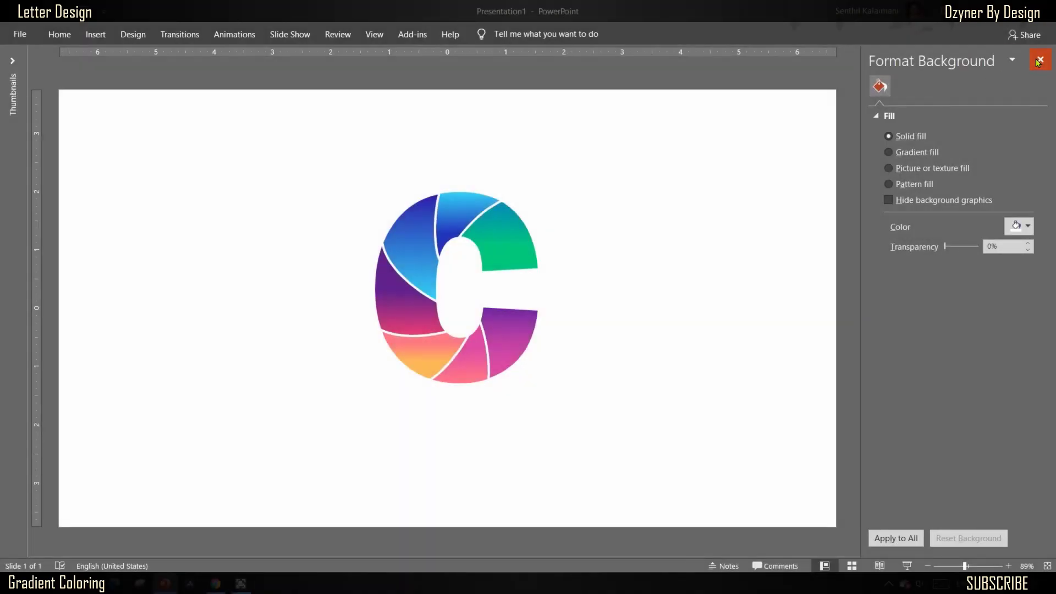
{"action": "left_click", "coordinate": [909, 566]}
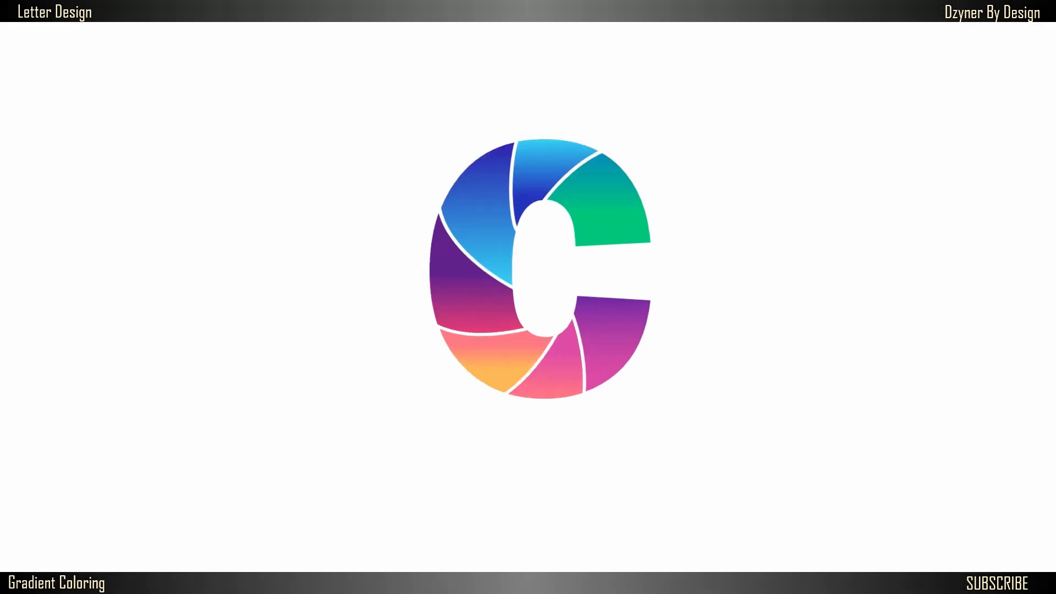